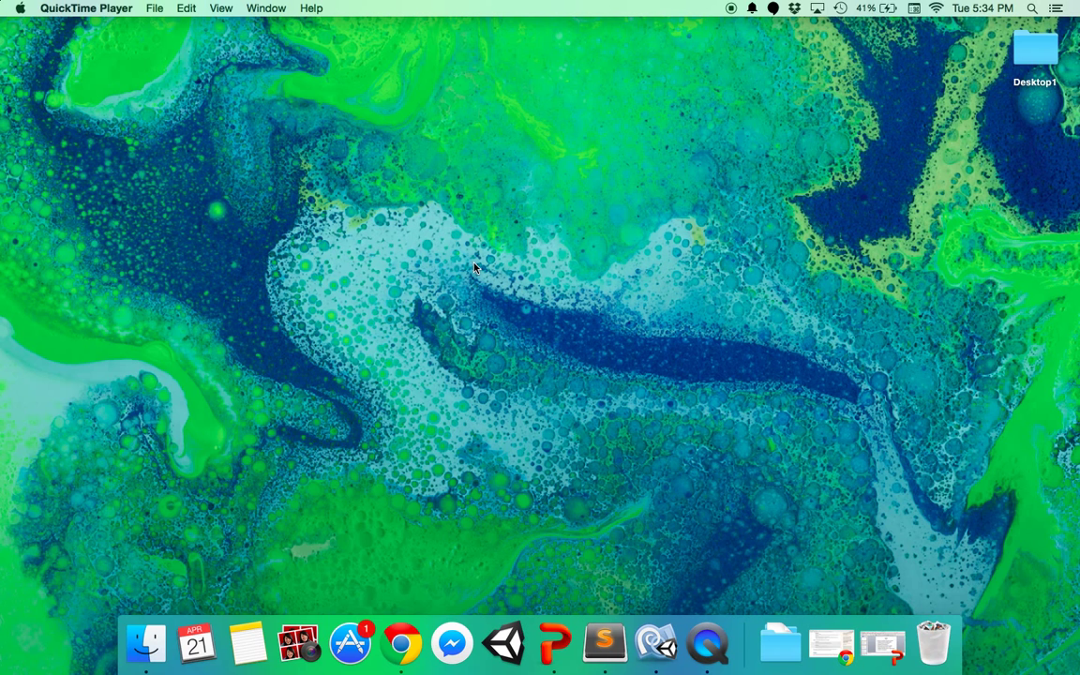
# - Launch Unity and create a new 3D project named 'Moving Cube for Youtube'
pyautogui.click(506, 640)
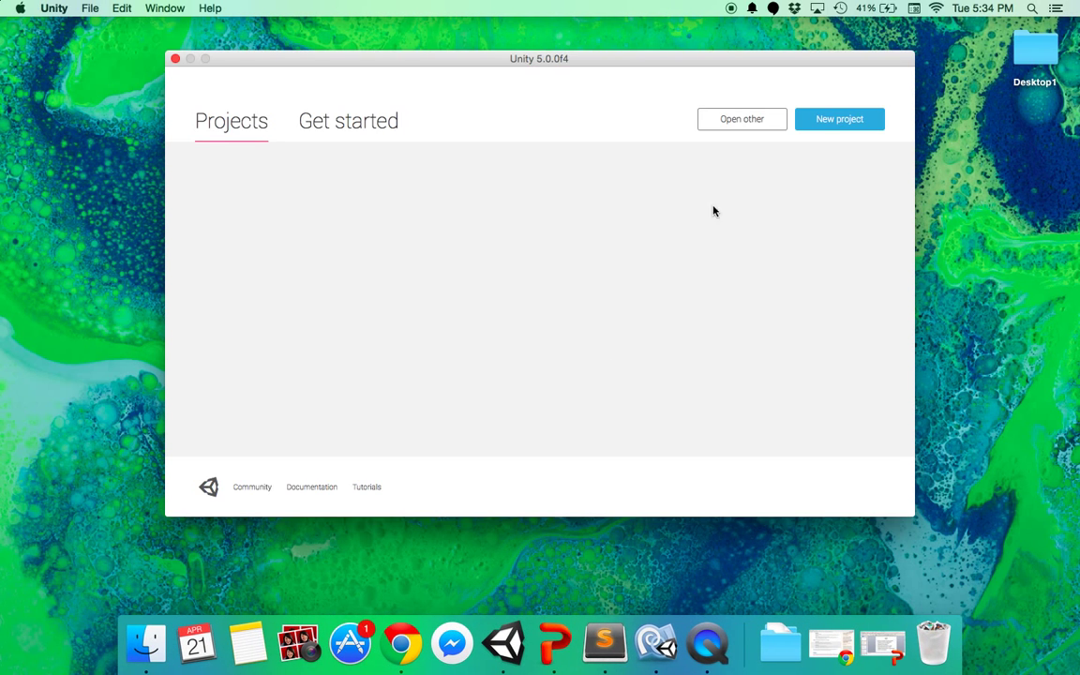
pyautogui.click(820, 121)
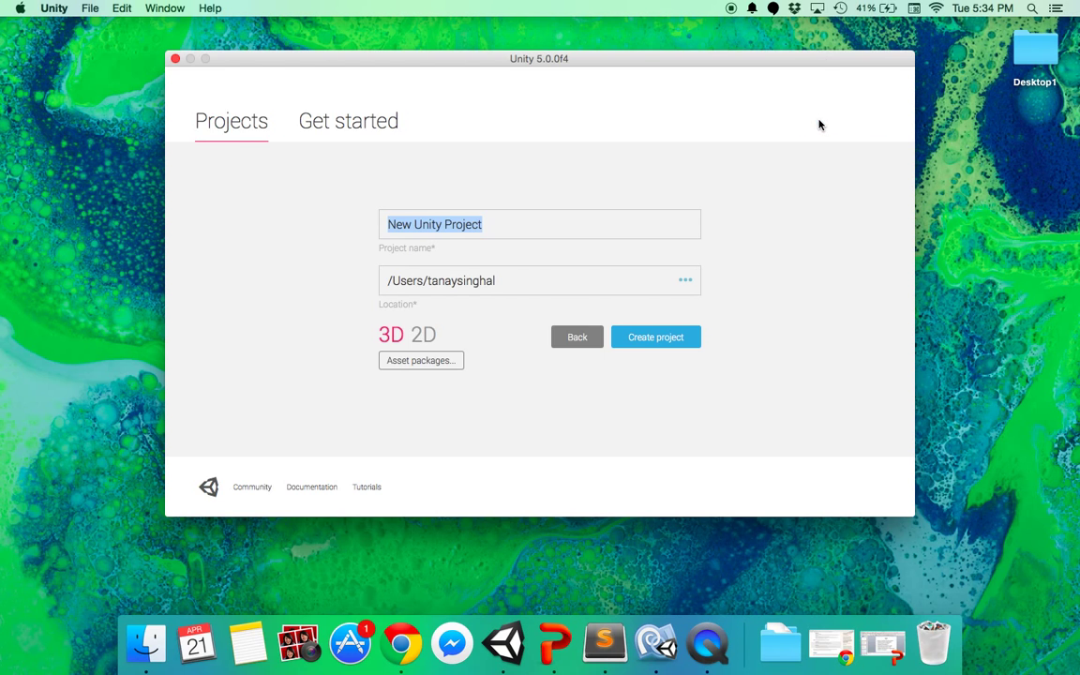
pyautogui.write('M')
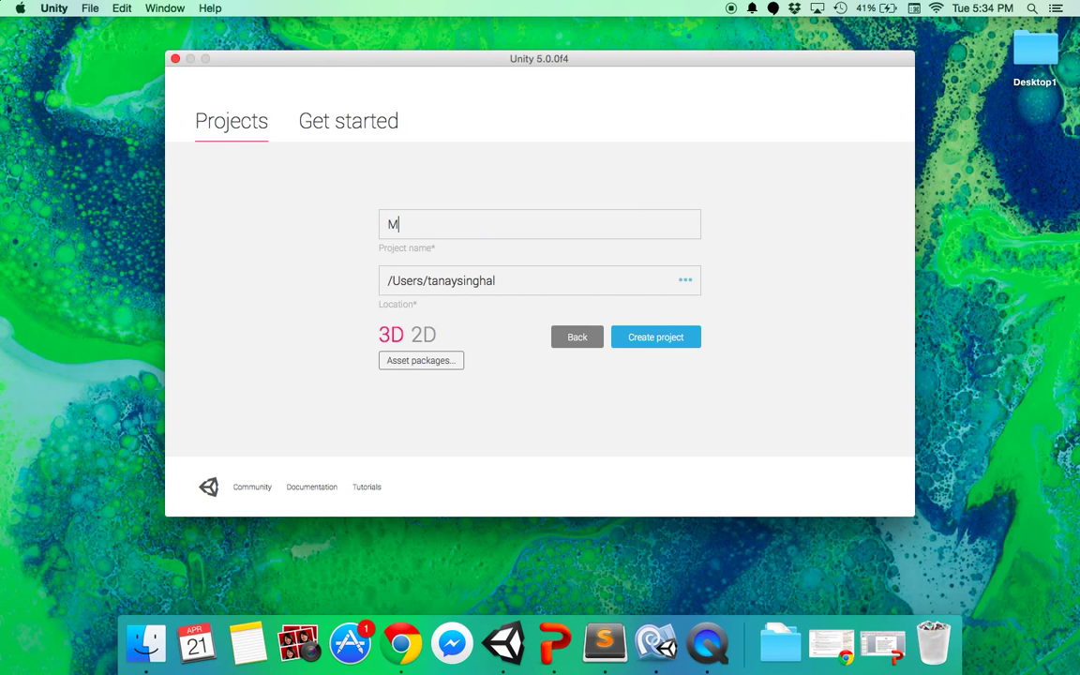
pyautogui.write('oving Cube for Youtube')
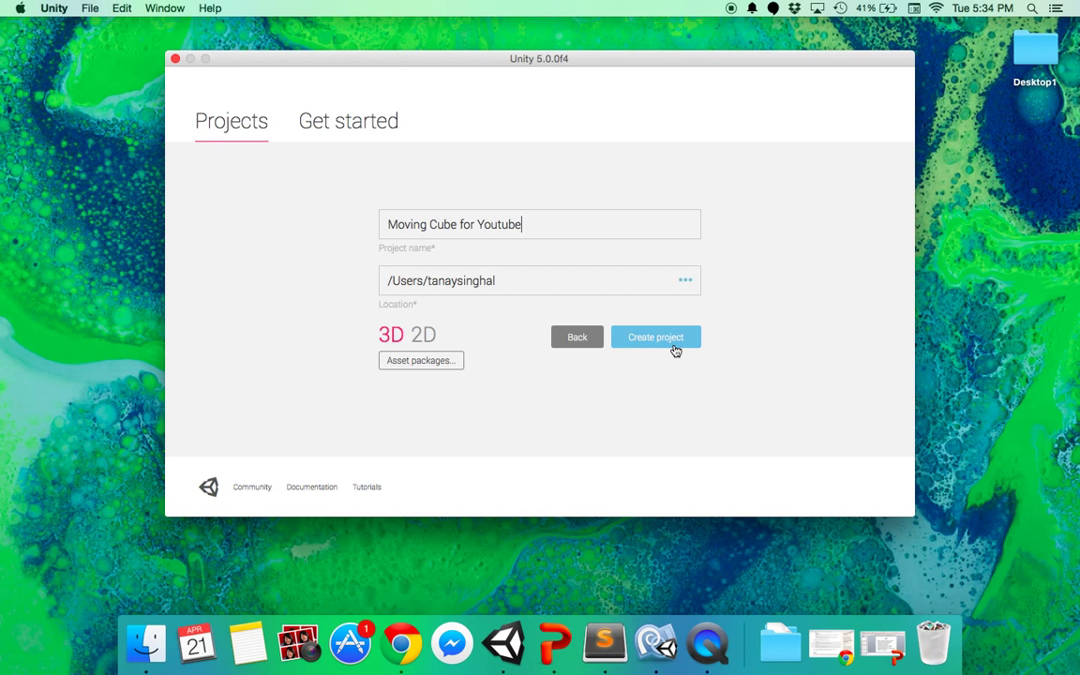
pyautogui.click(675, 347)
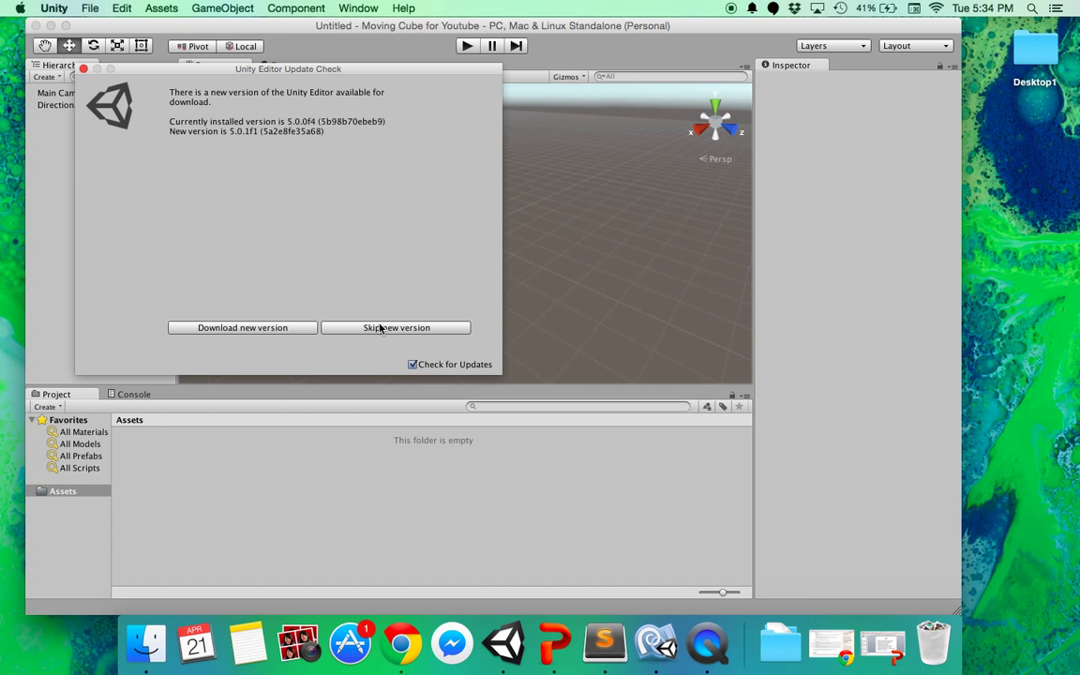
# - Skip the editor update notice and widen the Unity editor window
pyautogui.click(380, 328)
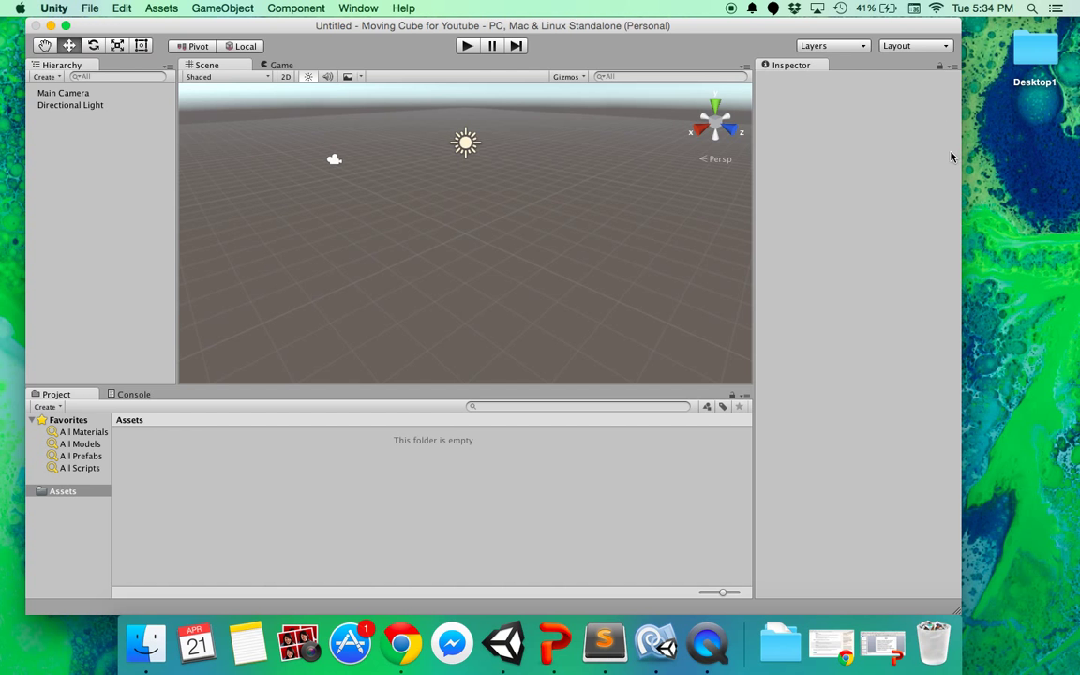
pyautogui.moveTo(962, 153); pyautogui.dragTo(1078, 168)
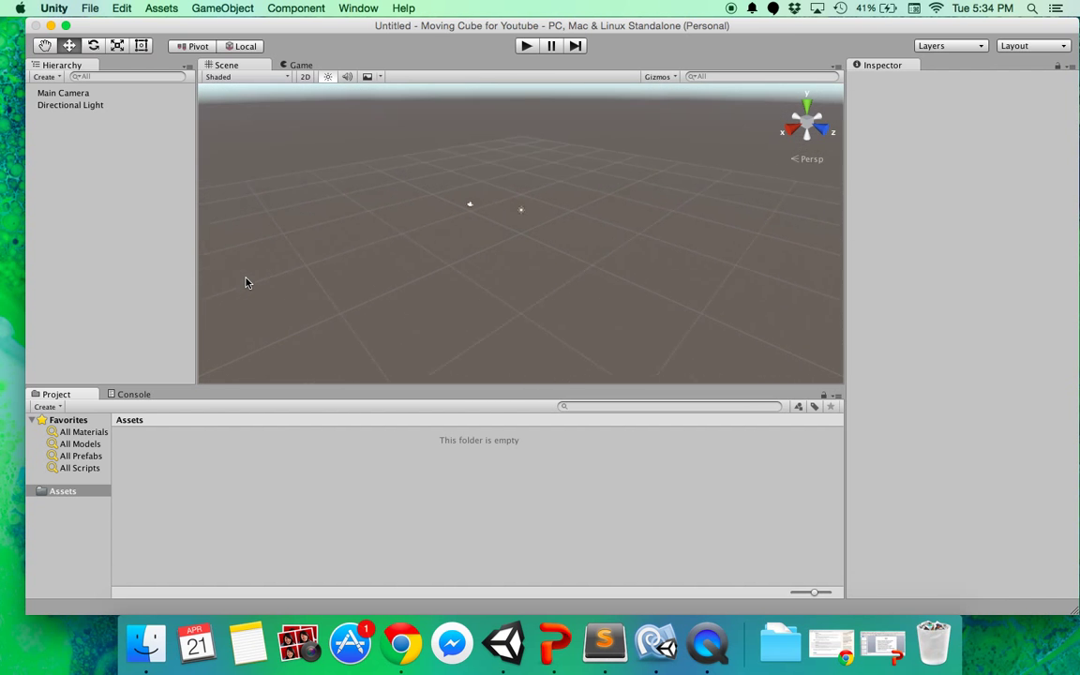
pyautogui.keyDown('alt'); pyautogui.moveTo(247, 283); pyautogui.dragTo(395, 220); pyautogui.keyUp('alt')
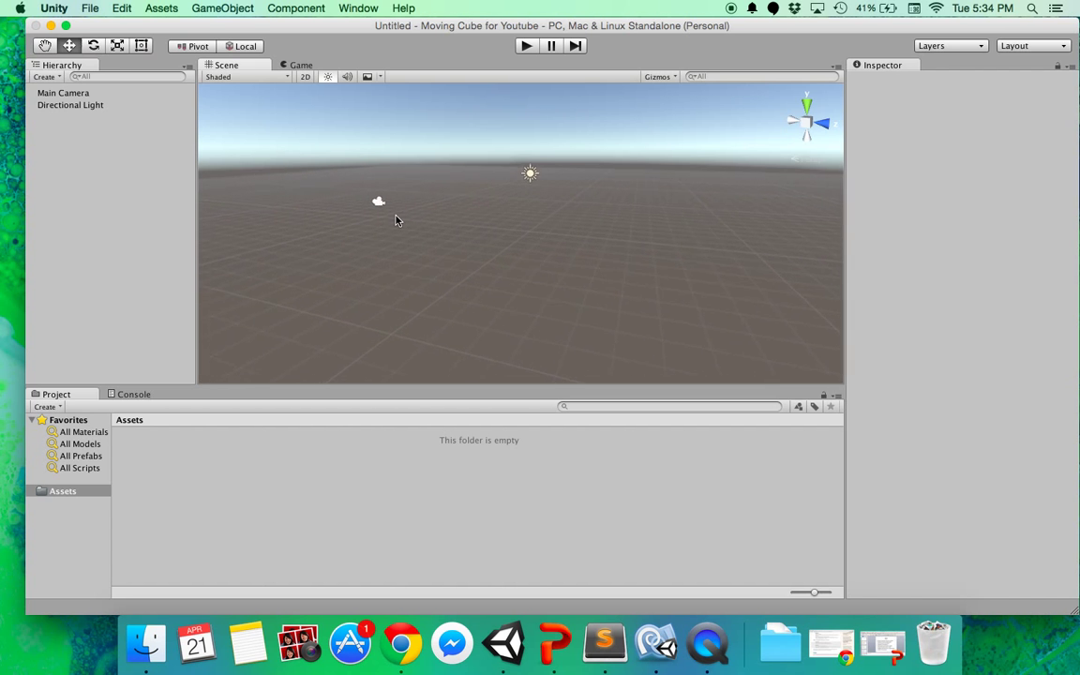
pyautogui.keyDown('alt'); pyautogui.moveTo(477, 208); pyautogui.dragTo(384, 195); pyautogui.keyUp('alt')
pyautogui.press('w')
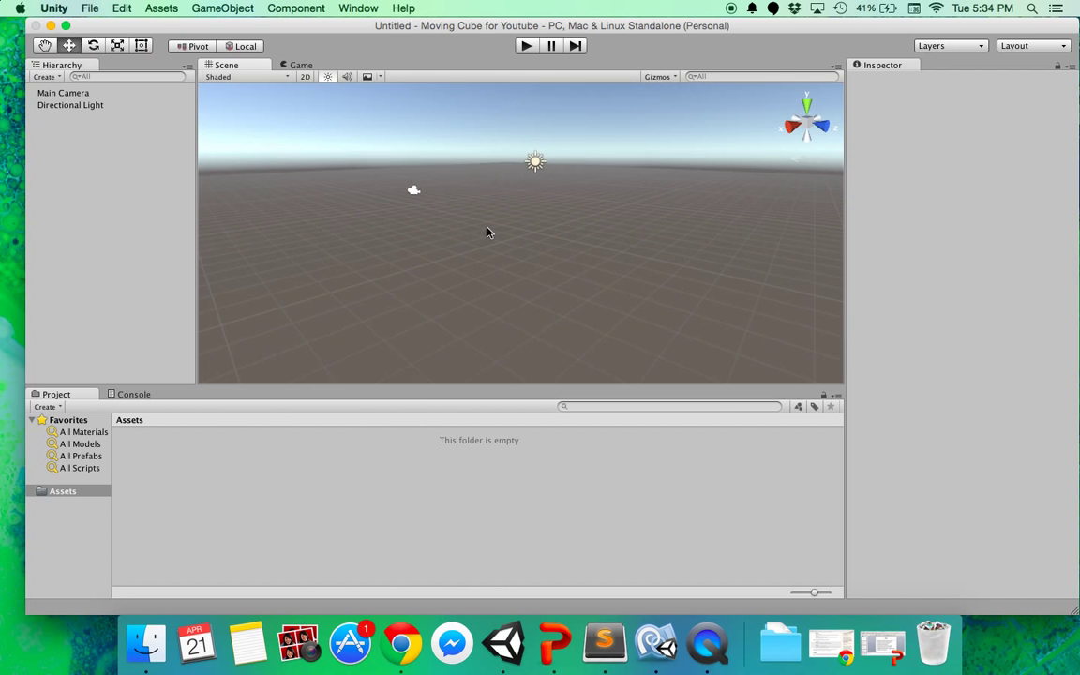
# - Orbit and zoom the Scene view around the empty grid with Main Camera and Directional Light
pyautogui.scroll(-5, 487, 231)
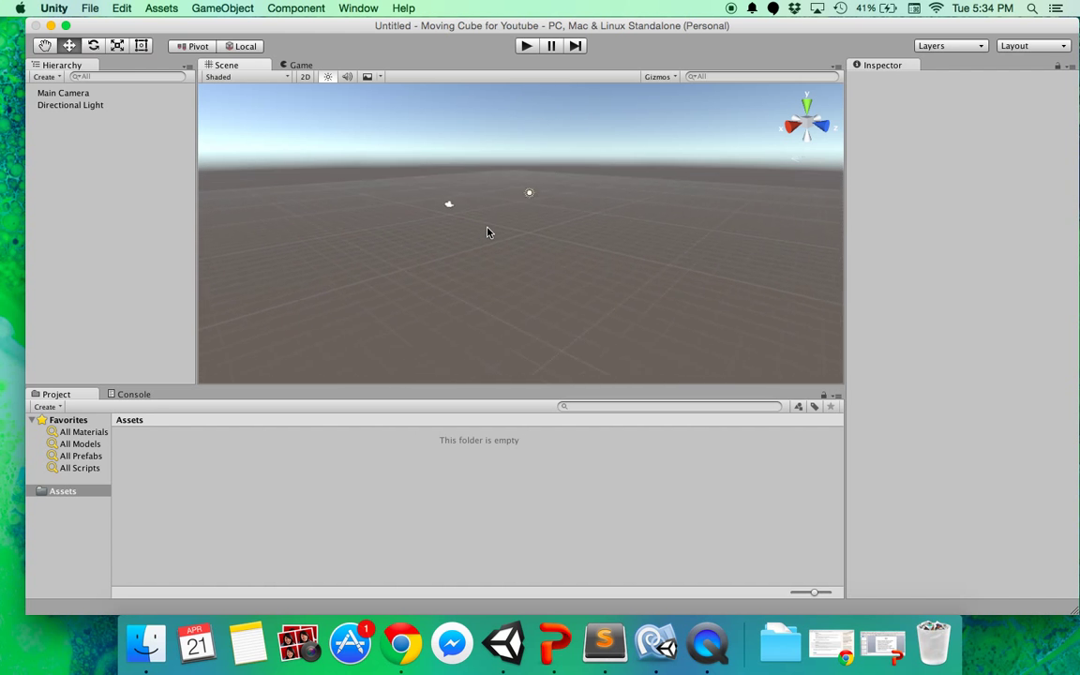
pyautogui.scroll(4, 486, 232)
pyautogui.keyDown('alt'); pyautogui.moveTo(499, 223); pyautogui.dragTo(495, 238); pyautogui.keyUp('alt')
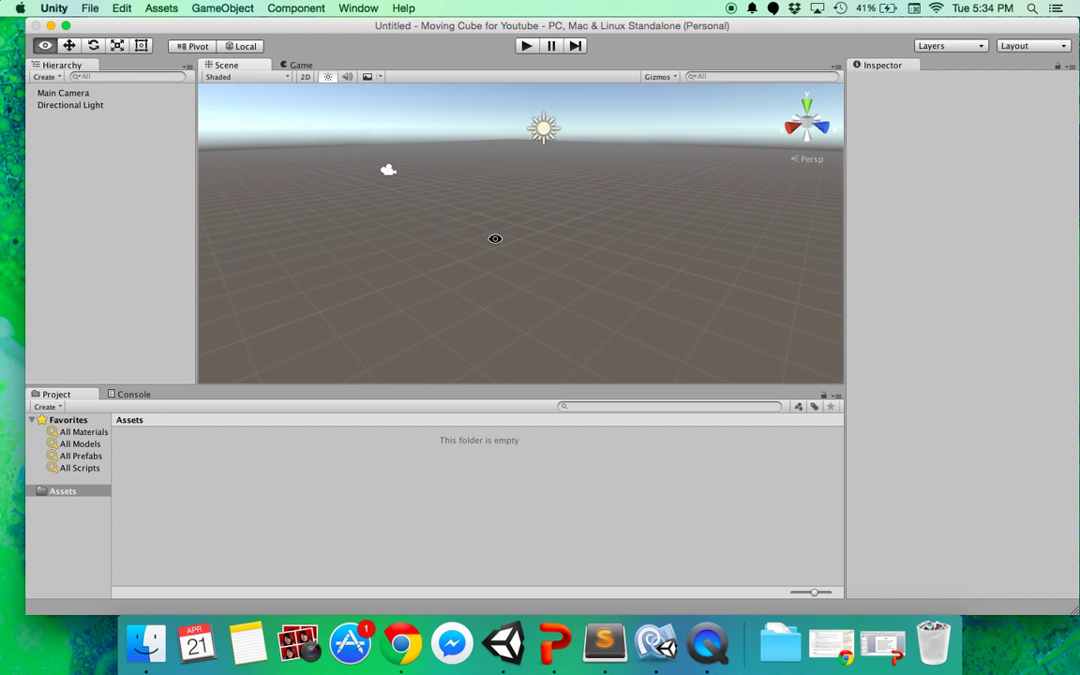
pyautogui.scroll(-3, 469, 175)
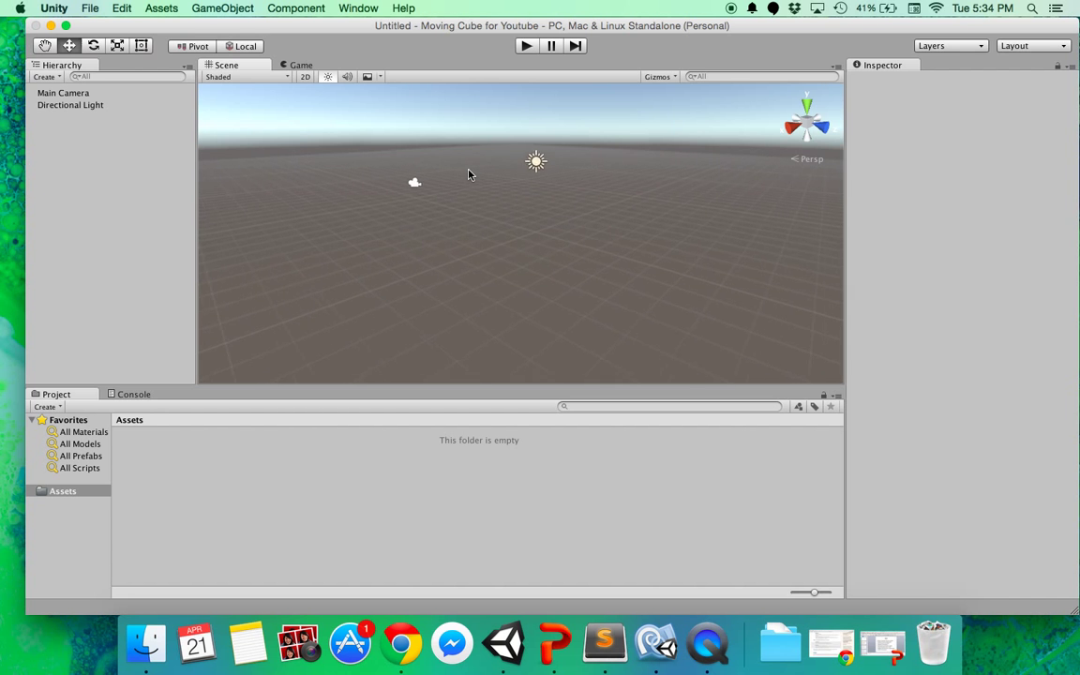
pyautogui.keyDown('alt'); pyautogui.moveTo(469, 174); pyautogui.dragTo(586, 216); pyautogui.keyUp('alt')
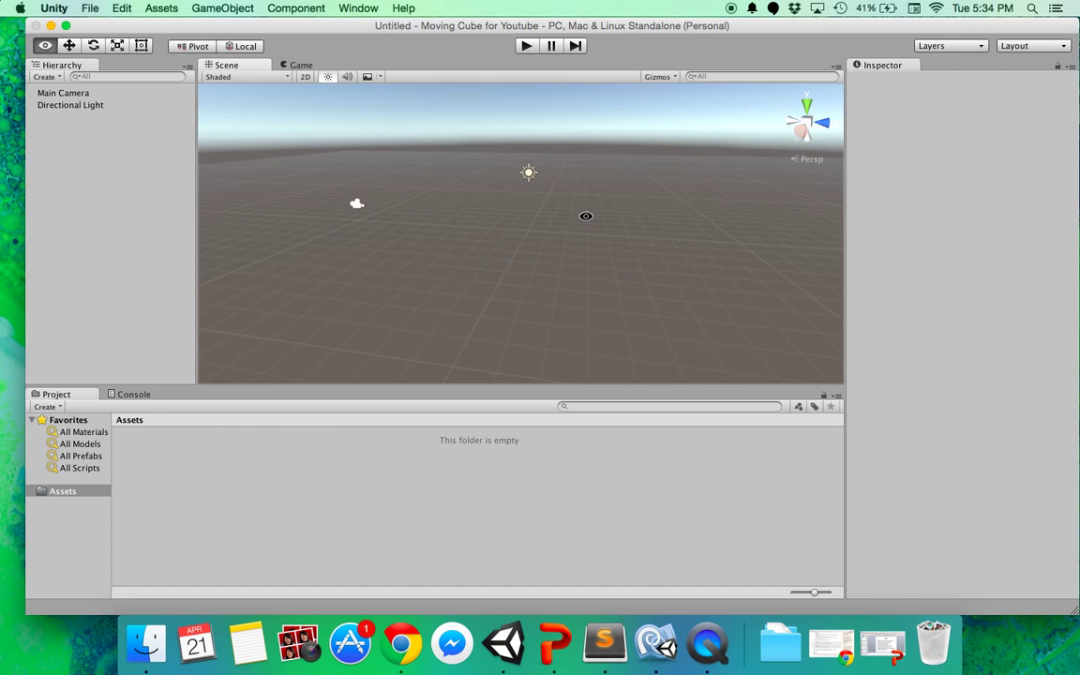
pyautogui.keyDown('alt'); pyautogui.moveTo(446, 222); pyautogui.dragTo(545, 210); pyautogui.keyUp('alt')
pyautogui.moveTo(439, 212)
pyautogui.keyDown('alt'); pyautogui.mouseDown()
pyautogui.moveTo(684, 214)
pyautogui.moveTo(469, 199)
pyautogui.moveTo(499, 213)
pyautogui.moveTo(355, 220)
pyautogui.mouseUp(); pyautogui.keyUp('alt')
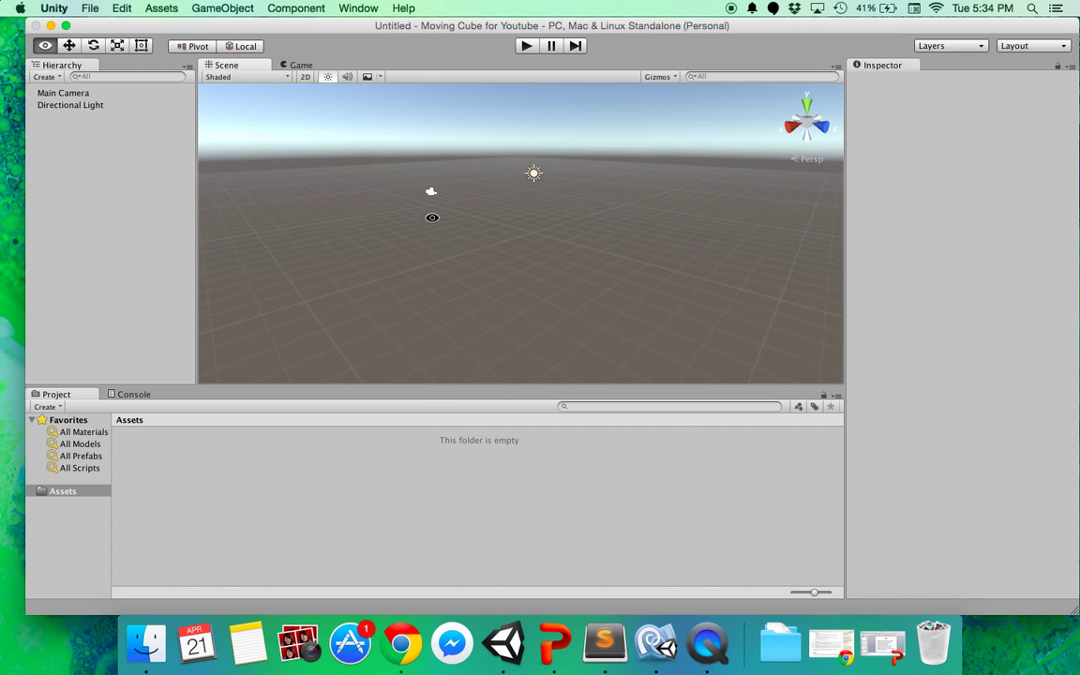
pyautogui.scroll(2, 570, 207)
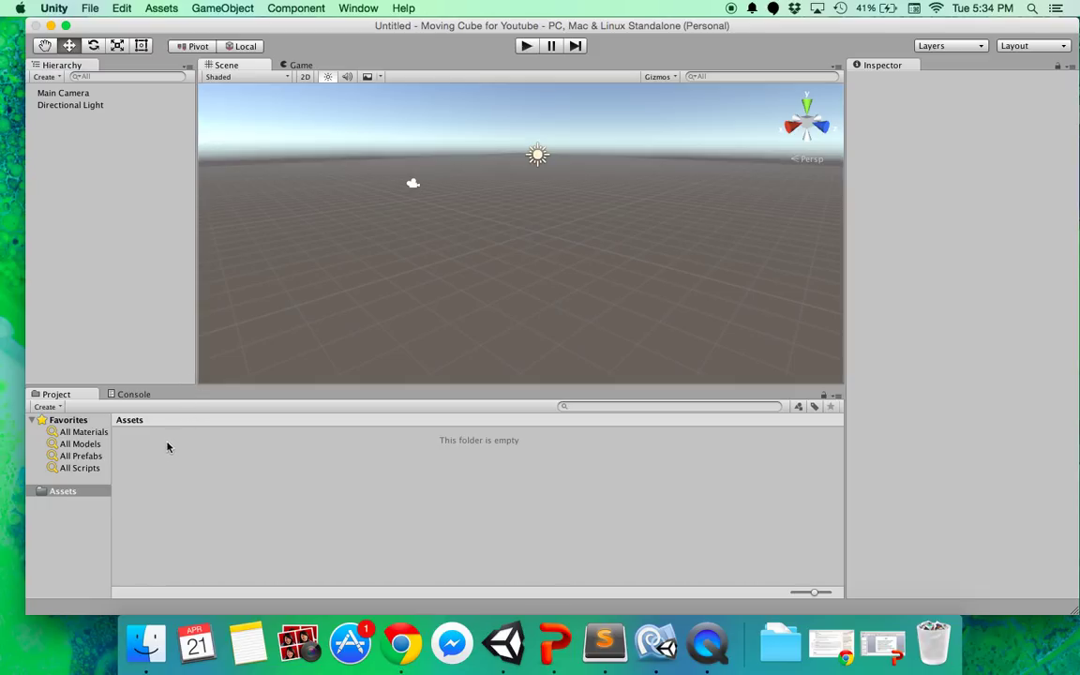
# - Save the open scene as Scene1.unity in the Assets folder
pyautogui.click(90, 7)
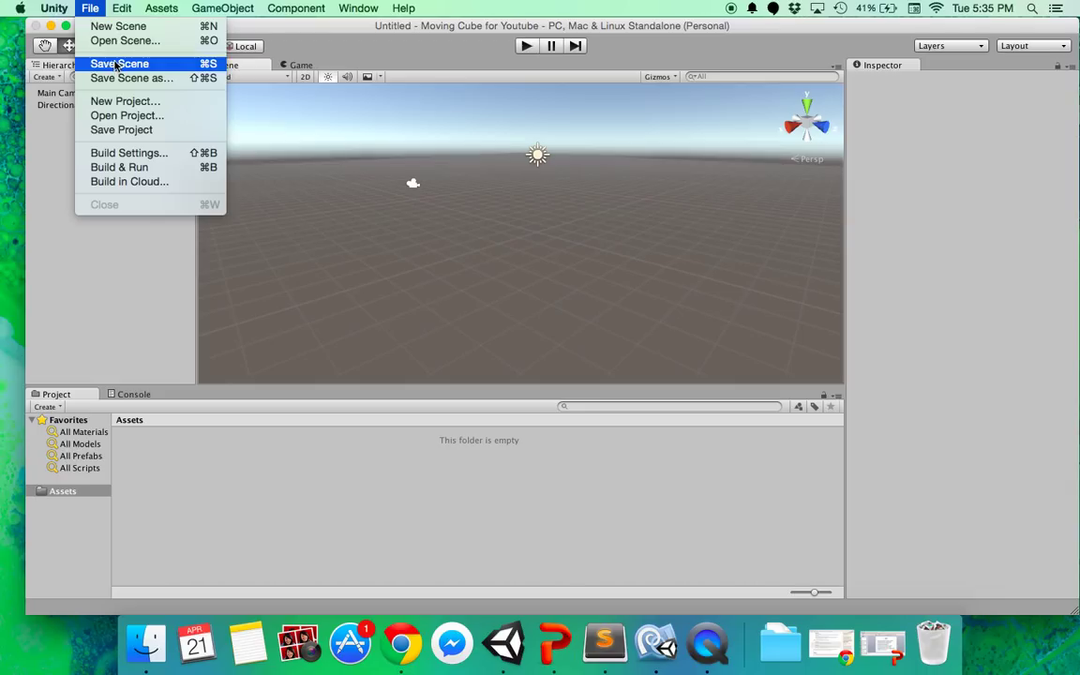
pyautogui.click(155, 65)
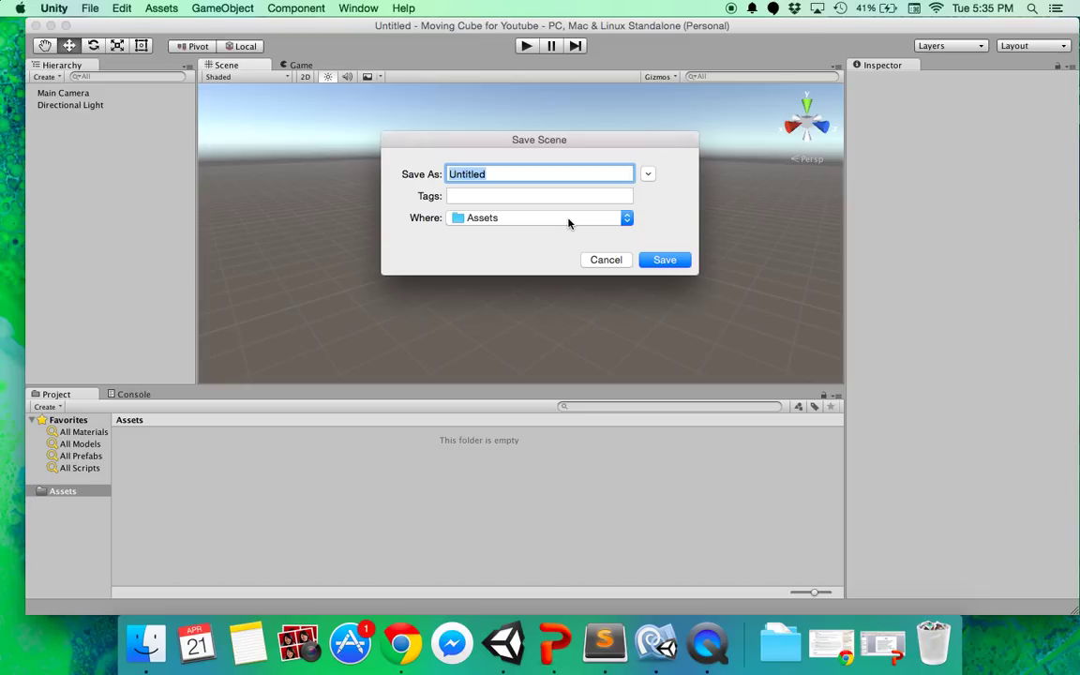
pyautogui.write('Scene1')
pyautogui.press('Return')
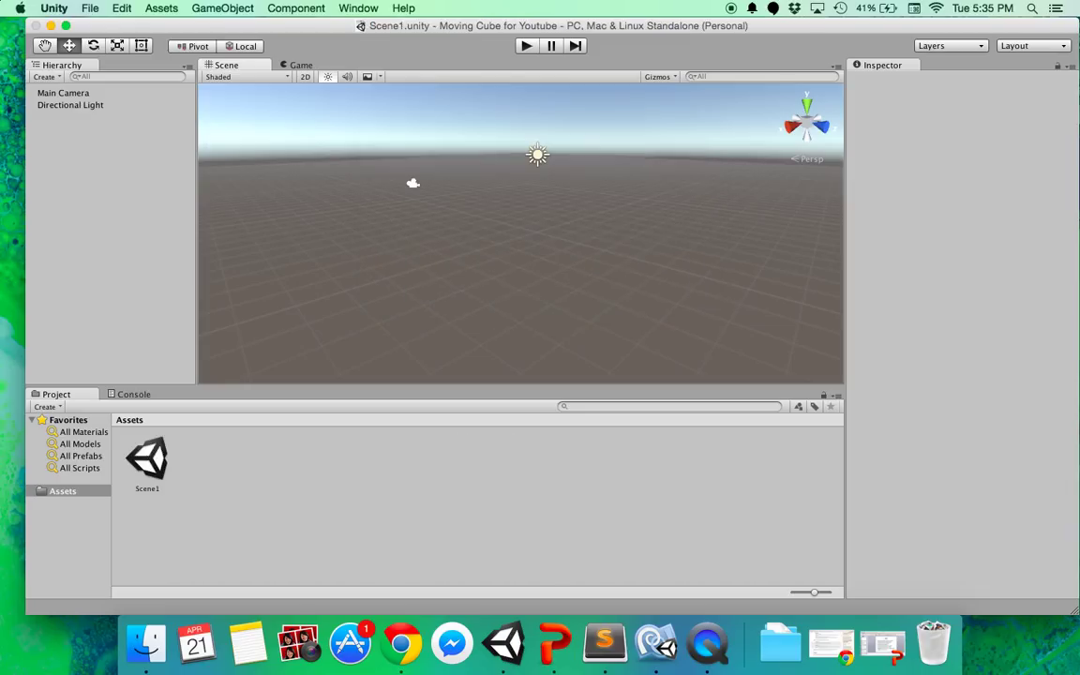
pyautogui.scroll(2, 558, 244)
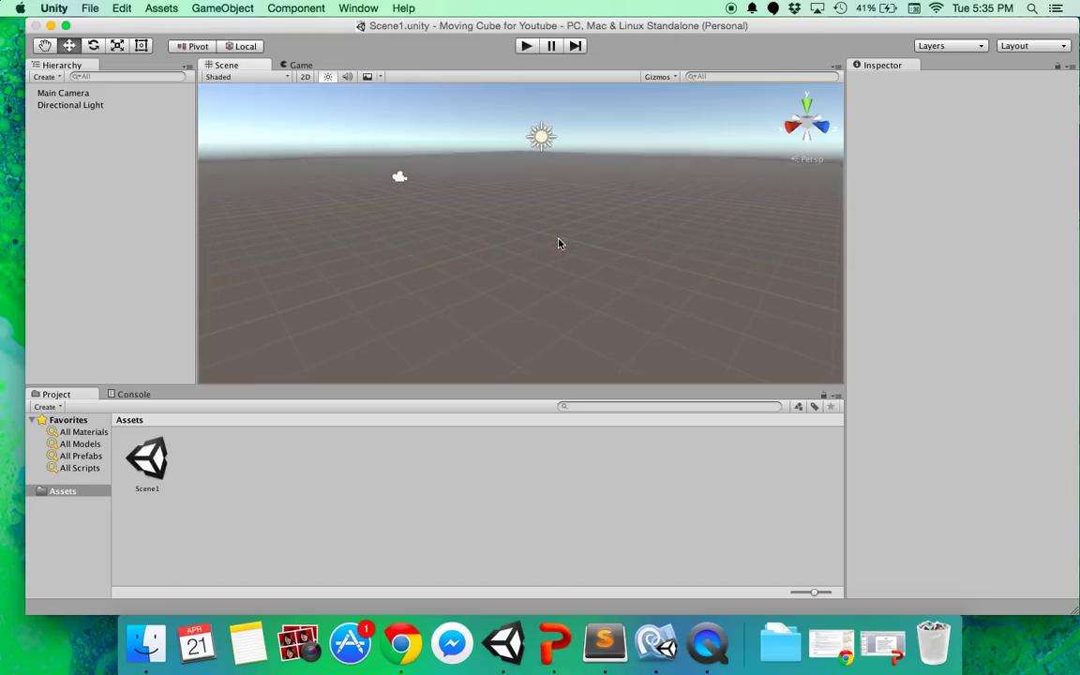
# - Inspect the Main Camera and Directional Light settings, then clear the selection
pyautogui.click(124, 96)
pyautogui.click(119, 106)
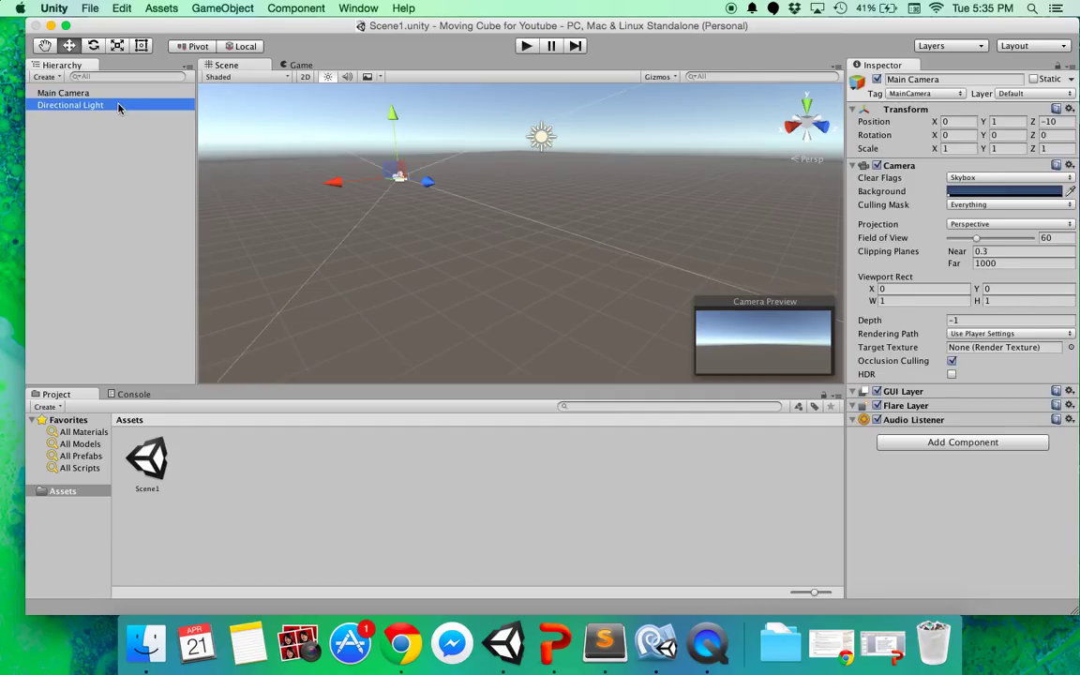
pyautogui.click(130, 115)
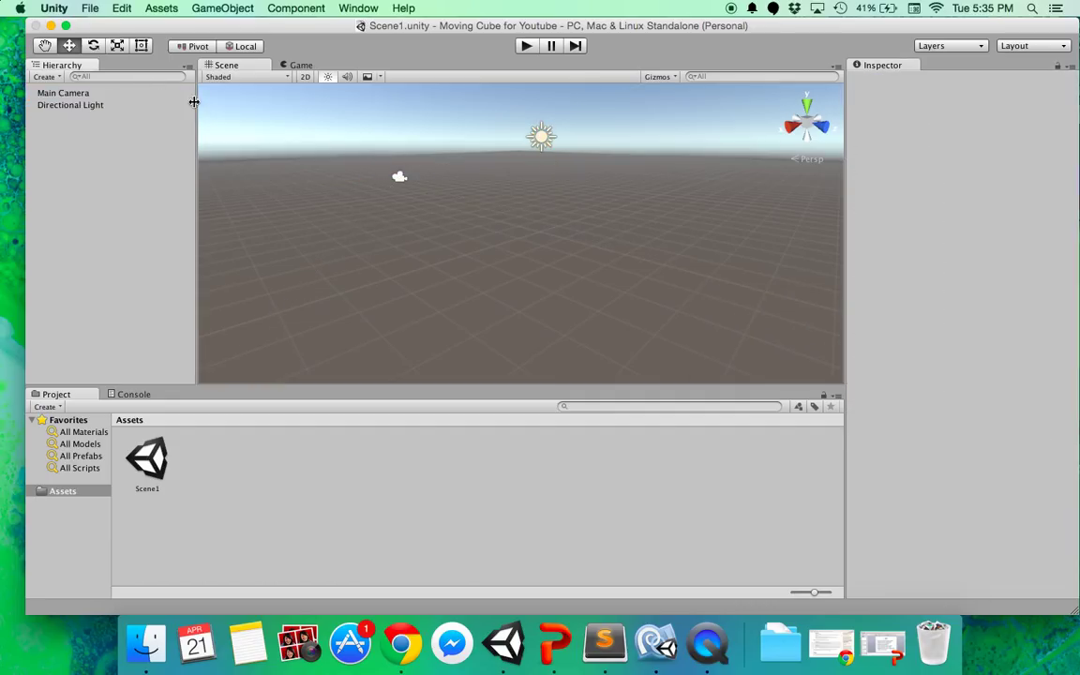
# - Add a Plane from GameObject > 3D Object and reset its Transform to 0, 0, 0
pyautogui.click(290, 8)
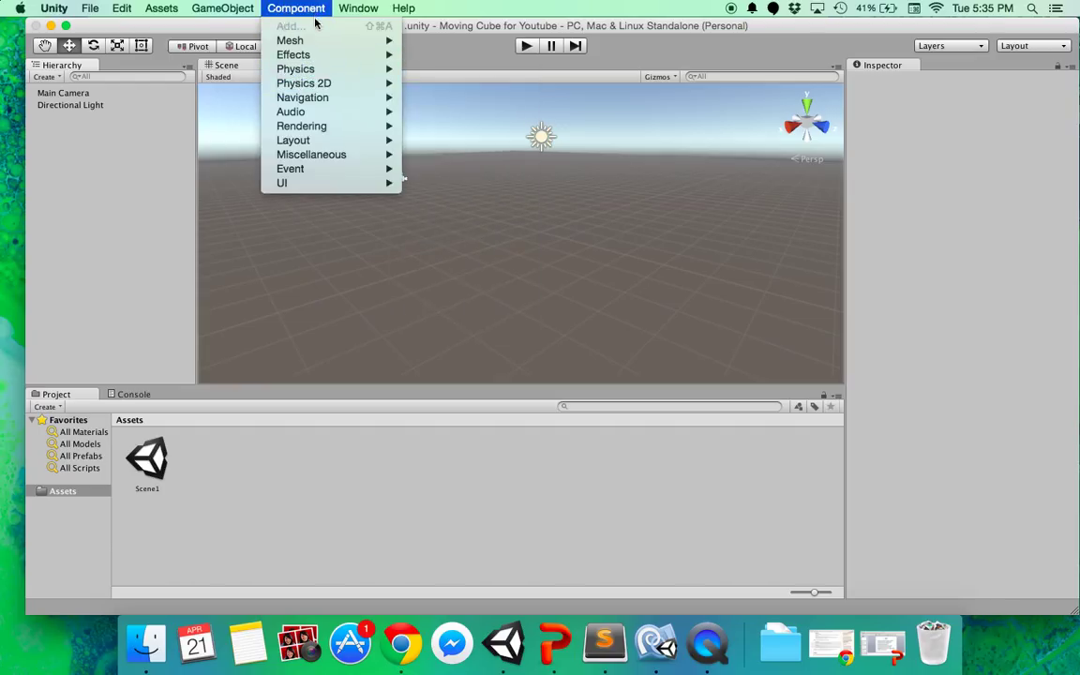
pyautogui.moveTo(225, 10)
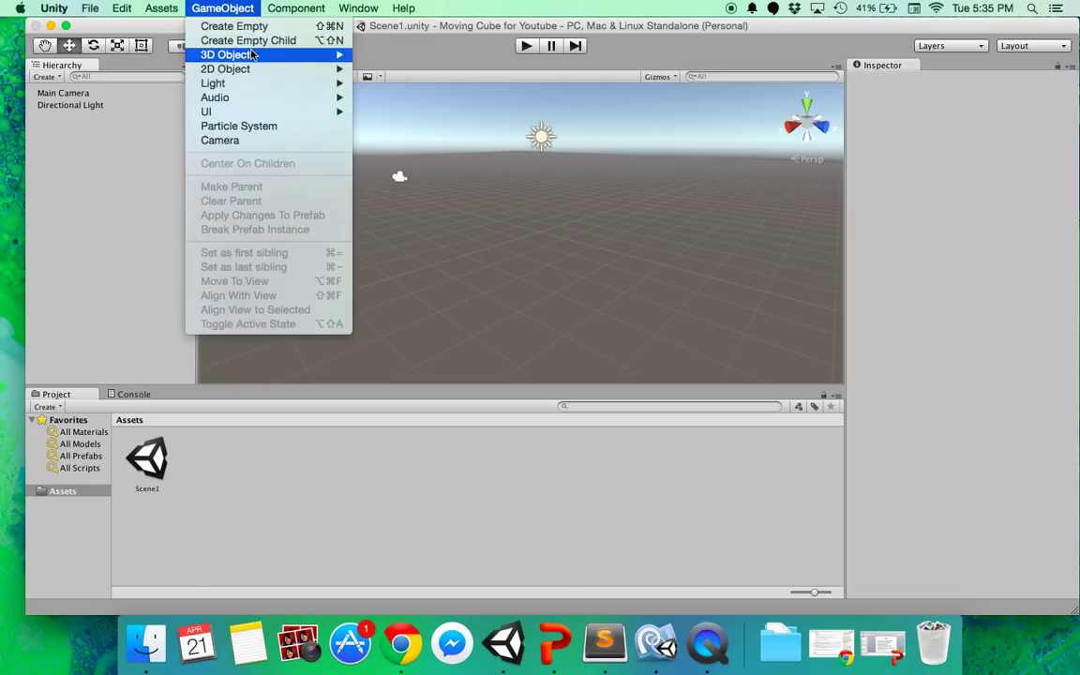
pyautogui.moveTo(252, 56)
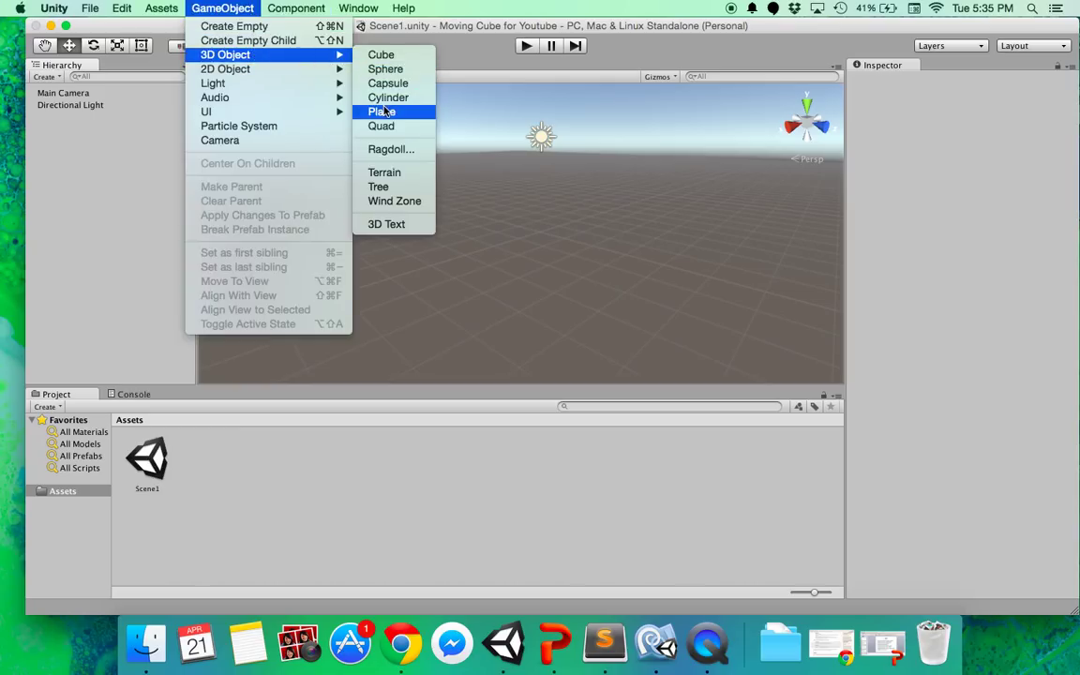
pyautogui.click(381, 112)
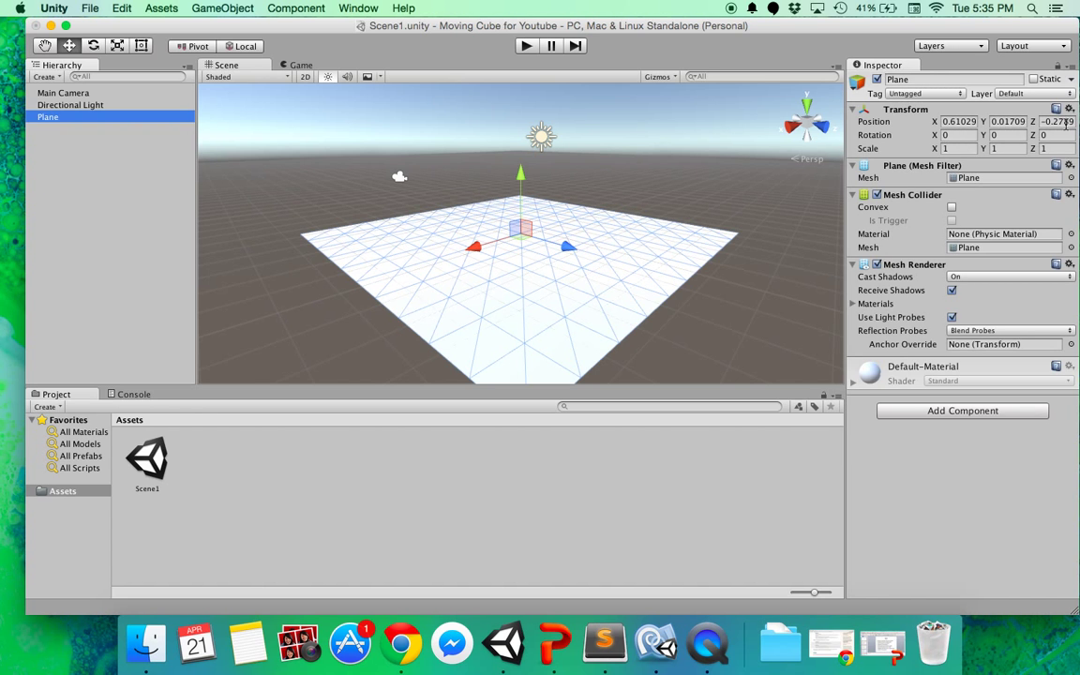
pyautogui.click(1070, 109)
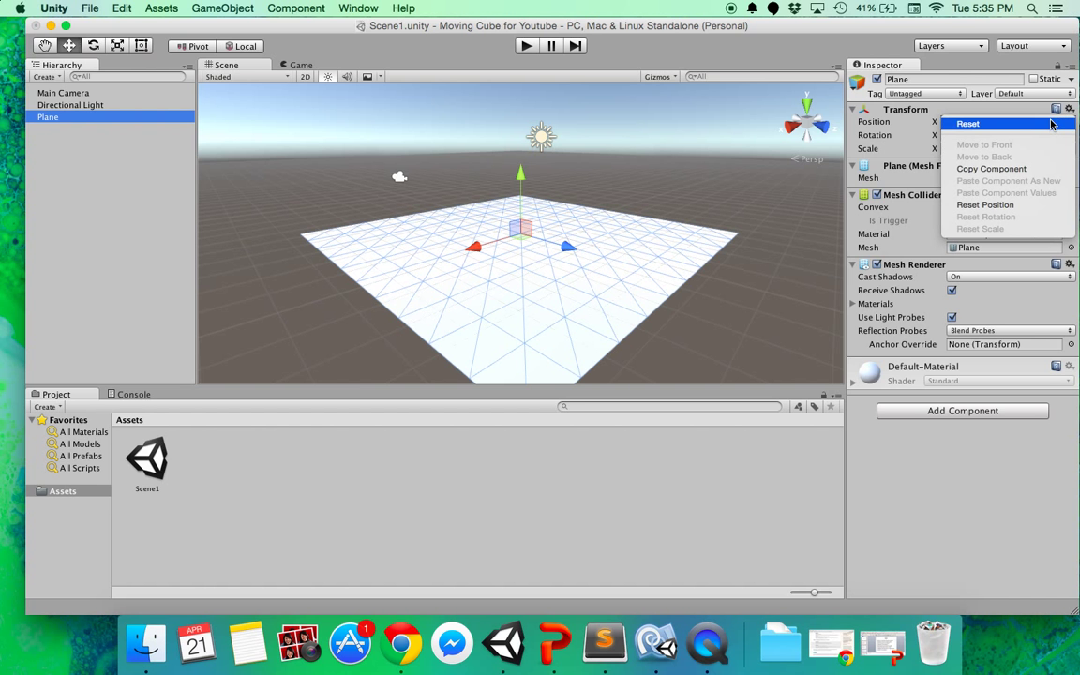
pyautogui.click(1051, 121)
pyautogui.keyDown('alt'); pyautogui.moveTo(646, 149); pyautogui.dragTo(436, 197); pyautogui.keyUp('alt')
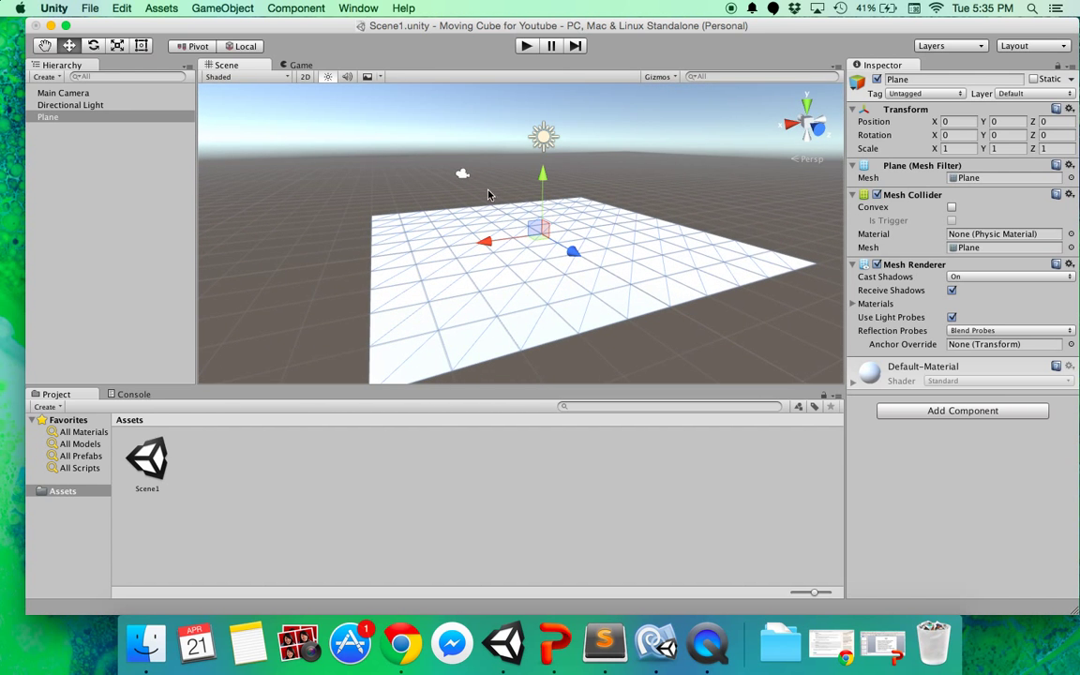
# - Add a Cube and reset its Transform to the origin
pyautogui.click(234, 8)
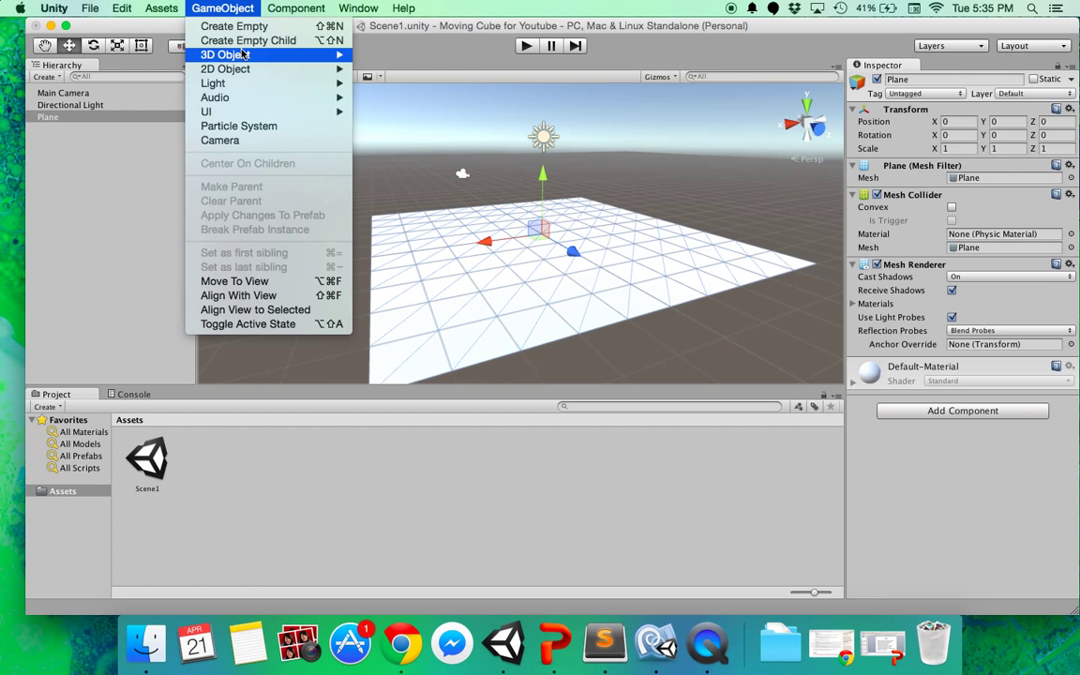
pyautogui.moveTo(225, 55)
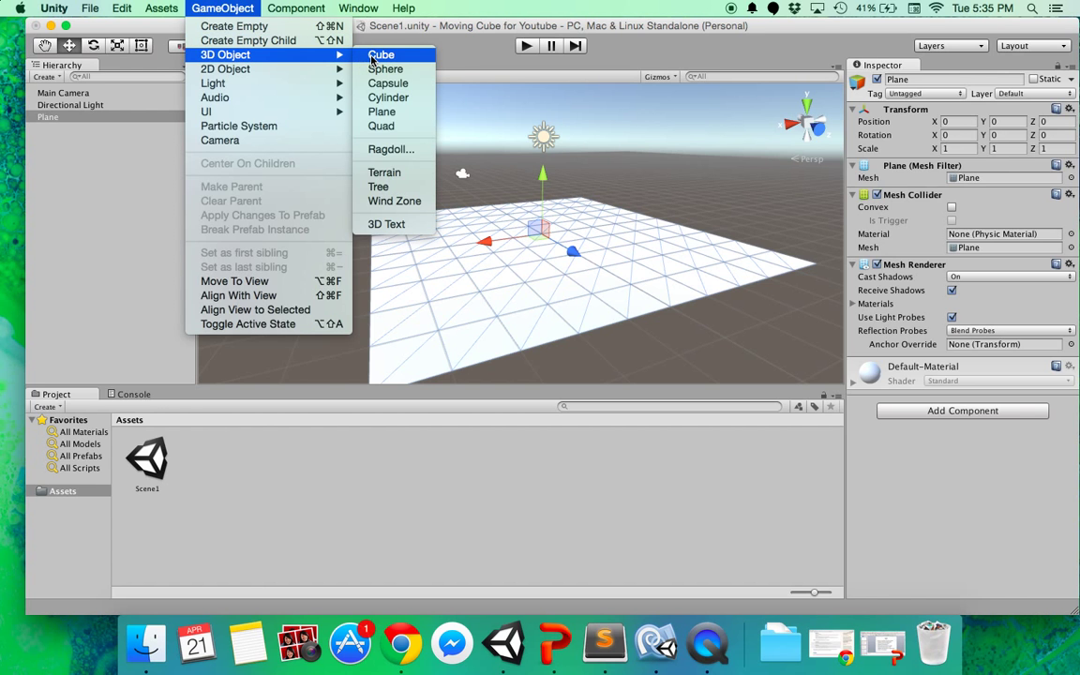
pyautogui.click(375, 55)
pyautogui.scroll(1, 501, 177)
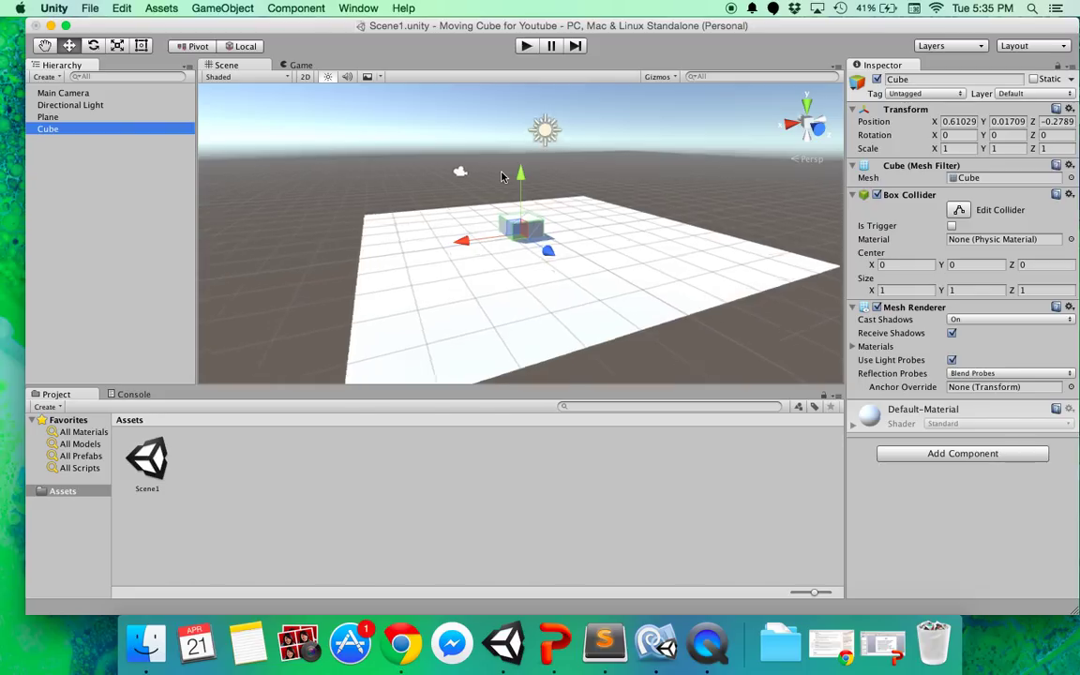
pyautogui.scroll(3, 501, 176)
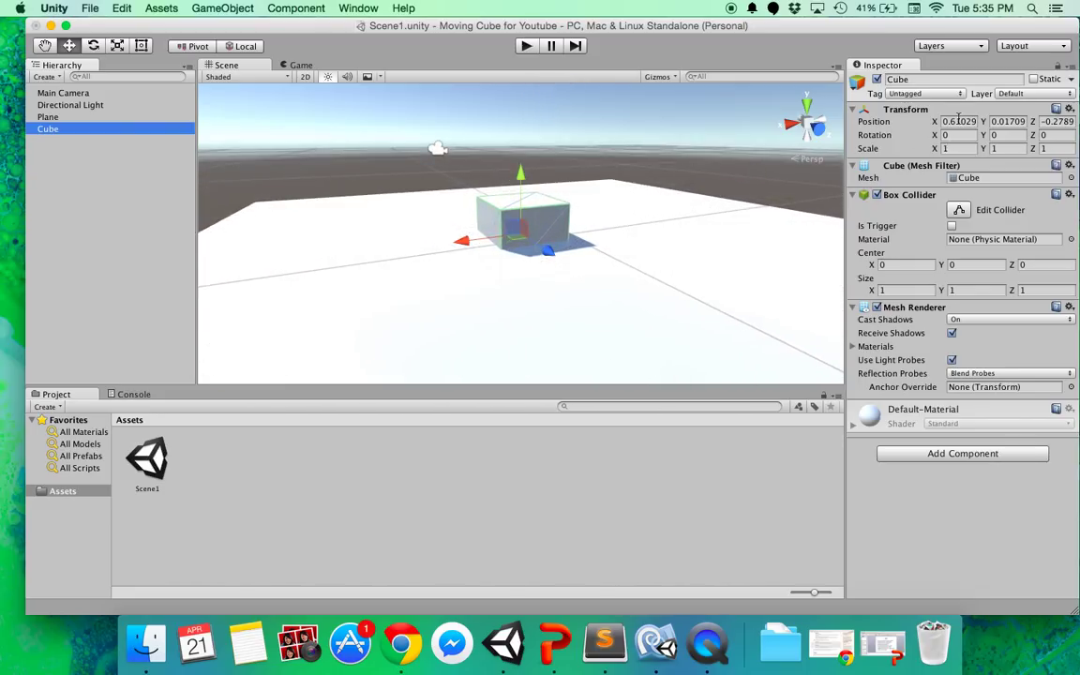
pyautogui.click(1069, 109)
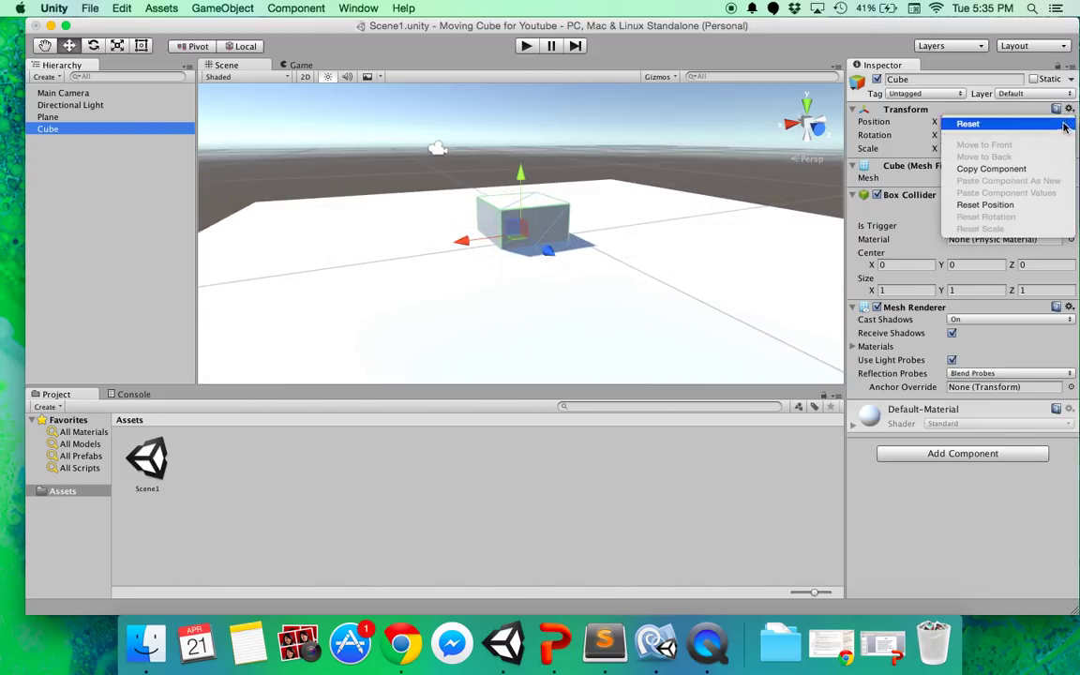
pyautogui.click(961, 121)
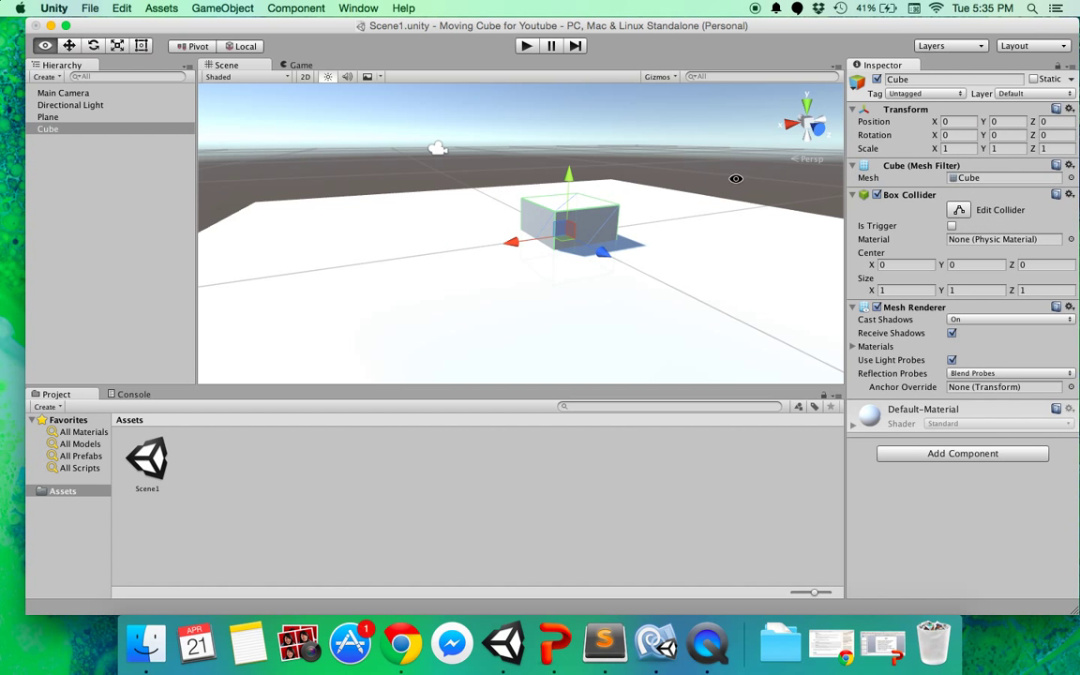
# - Raise the cube above the plane by entering 0.5 for Position Y
pyautogui.keyDown('alt'); pyautogui.moveTo(662, 160); pyautogui.dragTo(684, 103); pyautogui.keyUp('alt')
pyautogui.click(994, 122)
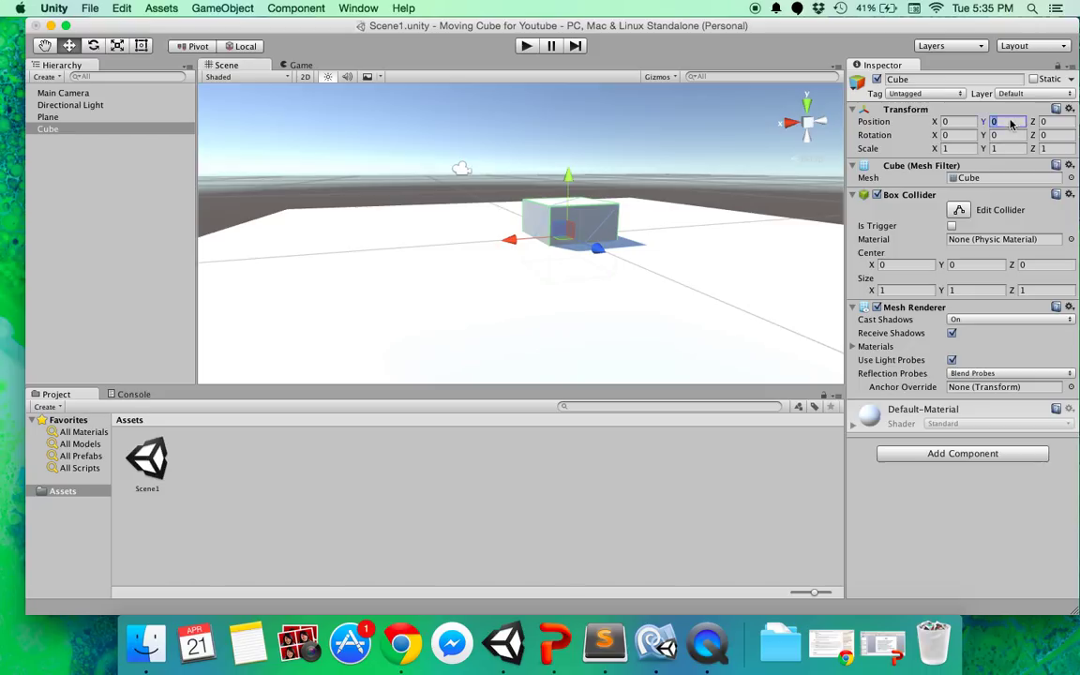
pyautogui.moveTo(984, 125); pyautogui.dragTo(1002, 123)
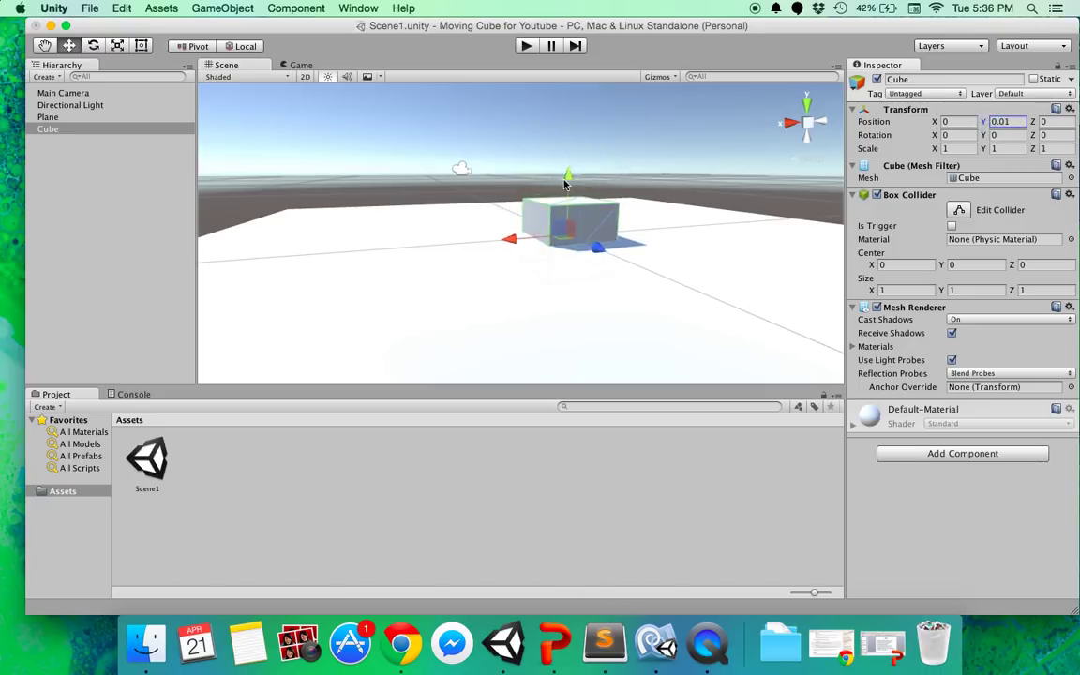
pyautogui.moveTo(586, 159)
pyautogui.mouseDown()
pyautogui.moveTo(588, 129)
pyautogui.moveTo(590, 152)
pyautogui.mouseUp()
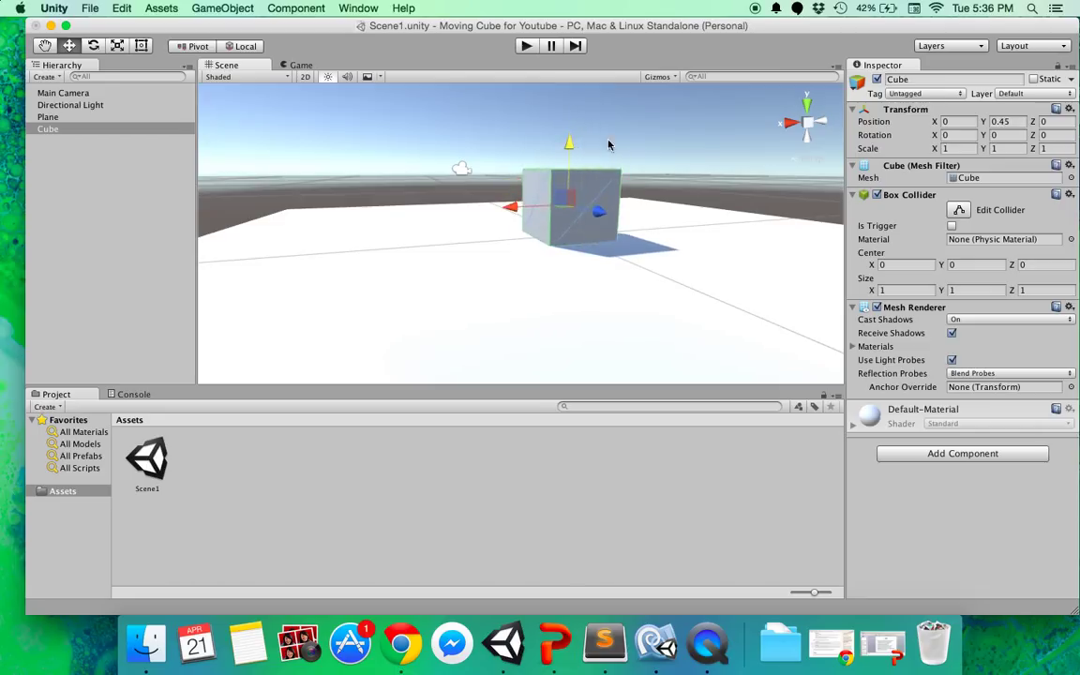
pyautogui.click(999, 122)
pyautogui.write('0.5')
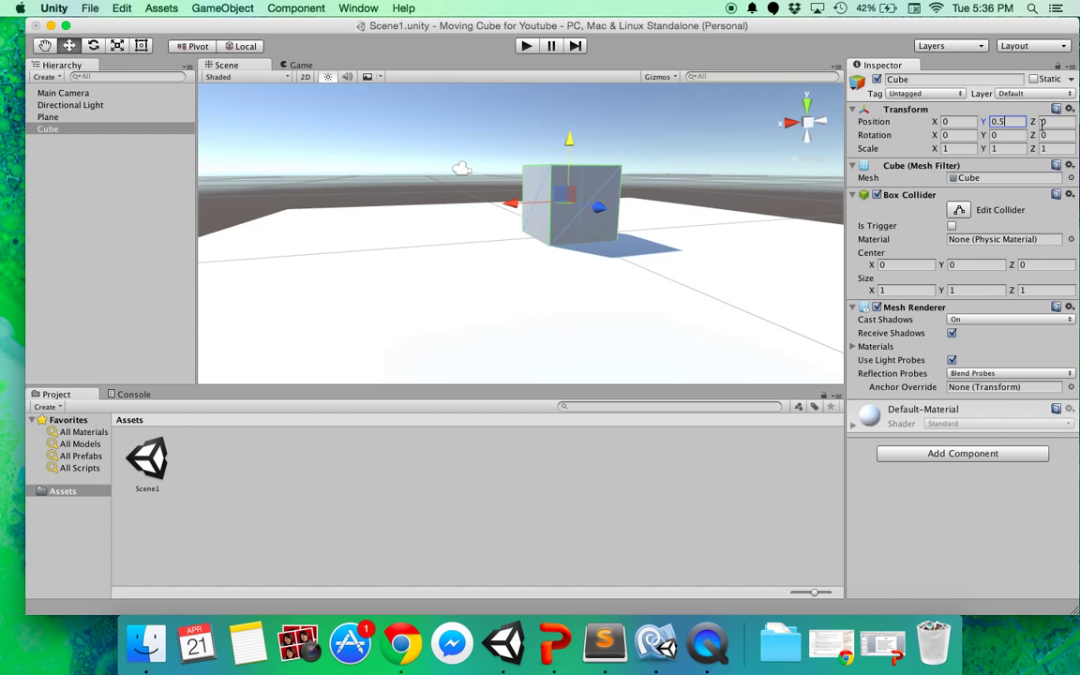
pyautogui.scroll(5, 651, 217)
pyautogui.keyDown('alt'); pyautogui.moveTo(651, 217); pyautogui.dragTo(619, 188); pyautogui.keyUp('alt')
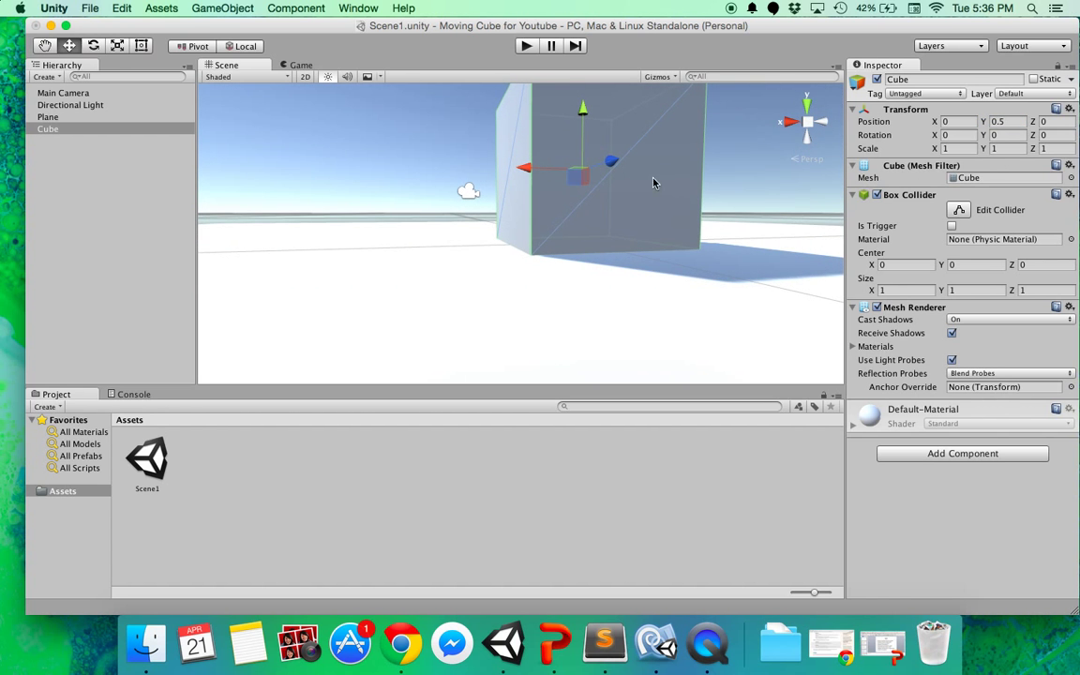
# - Fine-tune the cube's Position Y to 0.501 and preview it in the Game view
pyautogui.click(1012, 121)
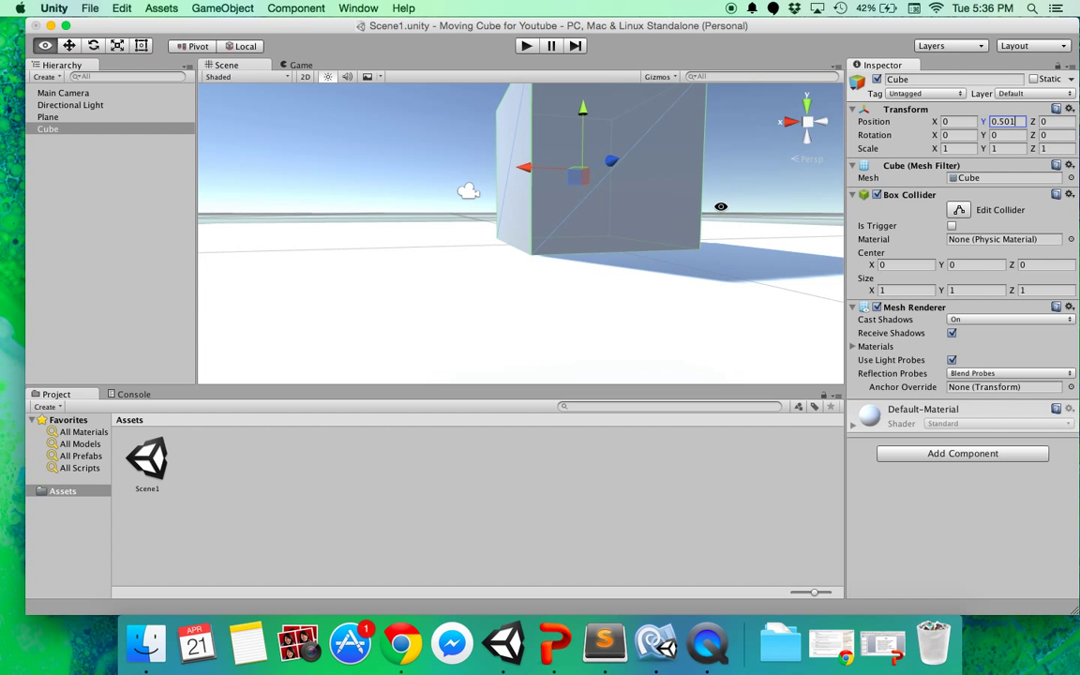
pyautogui.keyDown('alt'); pyautogui.moveTo(648, 187); pyautogui.dragTo(705, 267); pyautogui.keyUp('alt')
pyautogui.scroll(-5, 704, 274)
pyautogui.keyDown('alt'); pyautogui.moveTo(591, 282); pyautogui.dragTo(696, 357); pyautogui.keyUp('alt')
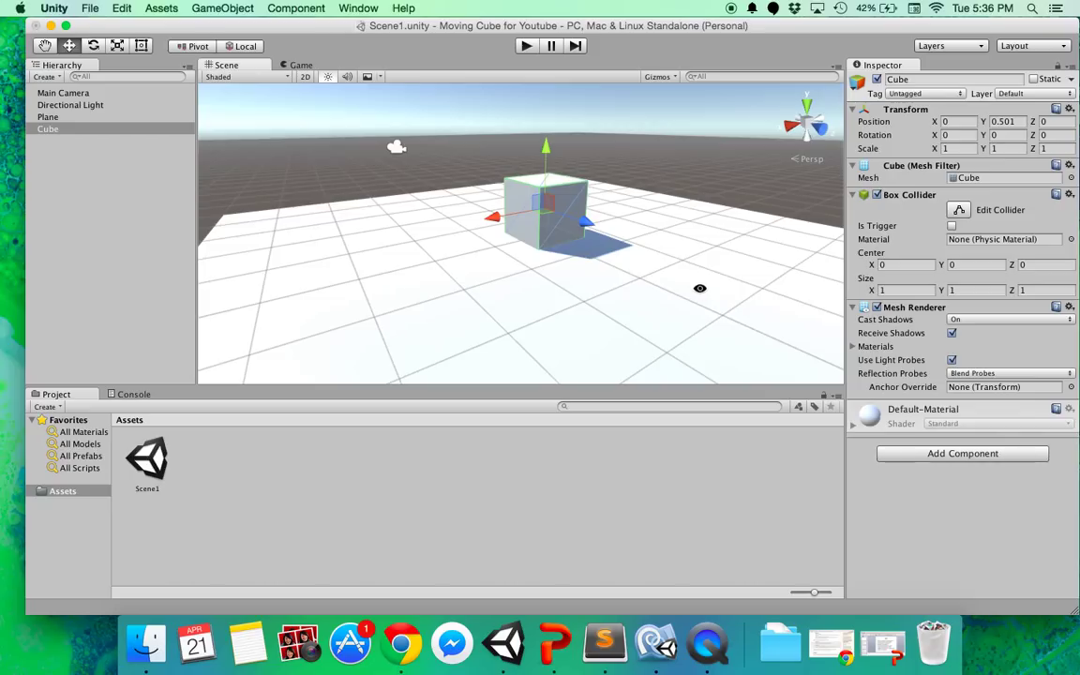
pyautogui.click(696, 172)
pyautogui.click(568, 208)
pyautogui.click(302, 66)
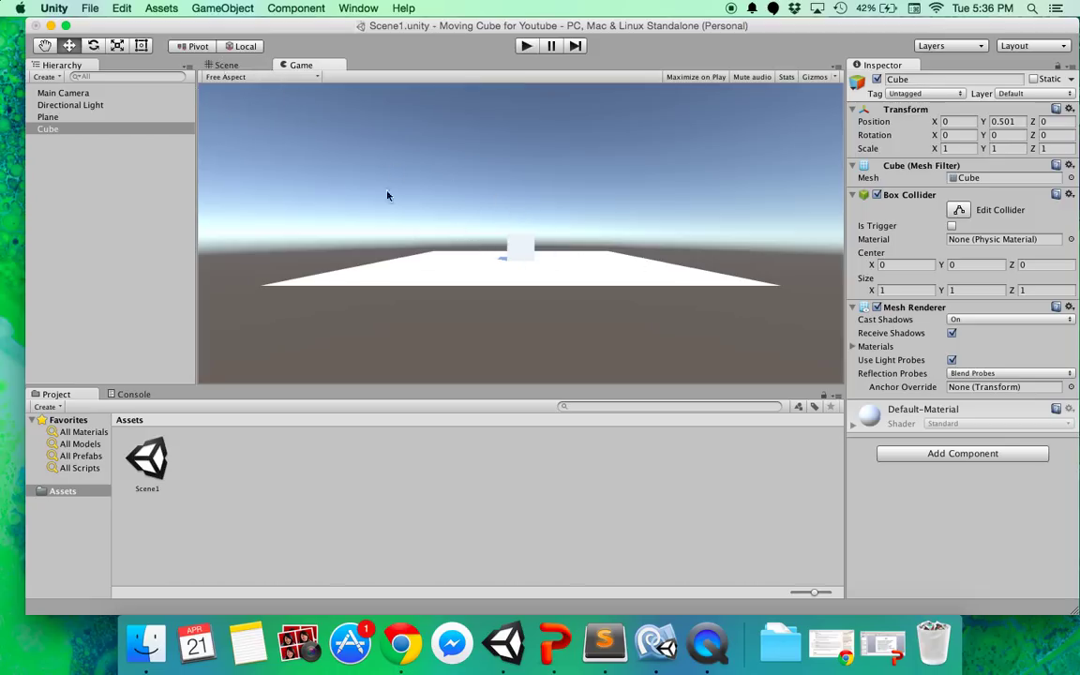
# - Select the Main Camera and move it closer to the cube, to Y 1.51, Z -3.47
pyautogui.click(260, 67)
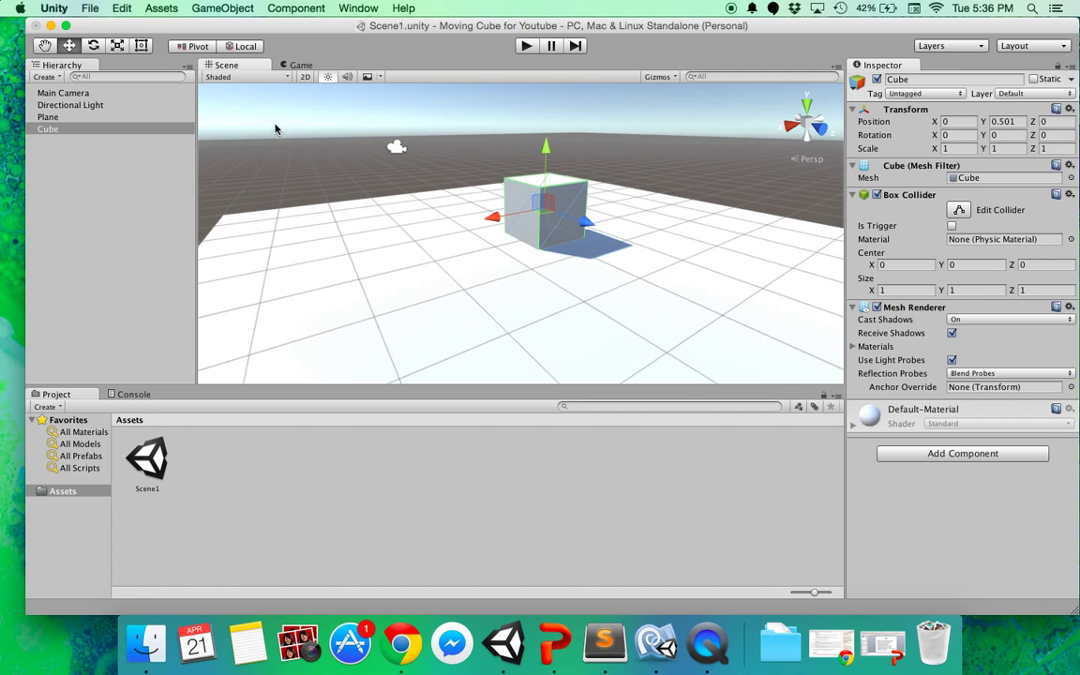
pyautogui.doubleClick(63, 93)
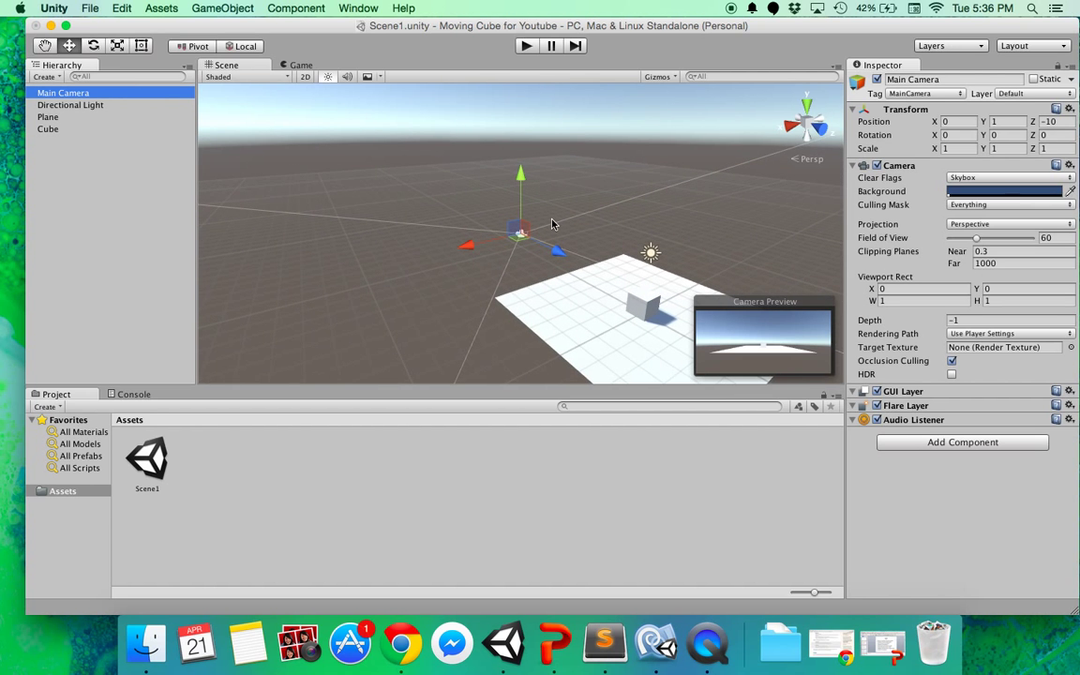
pyautogui.moveTo(559, 258); pyautogui.dragTo(614, 282)
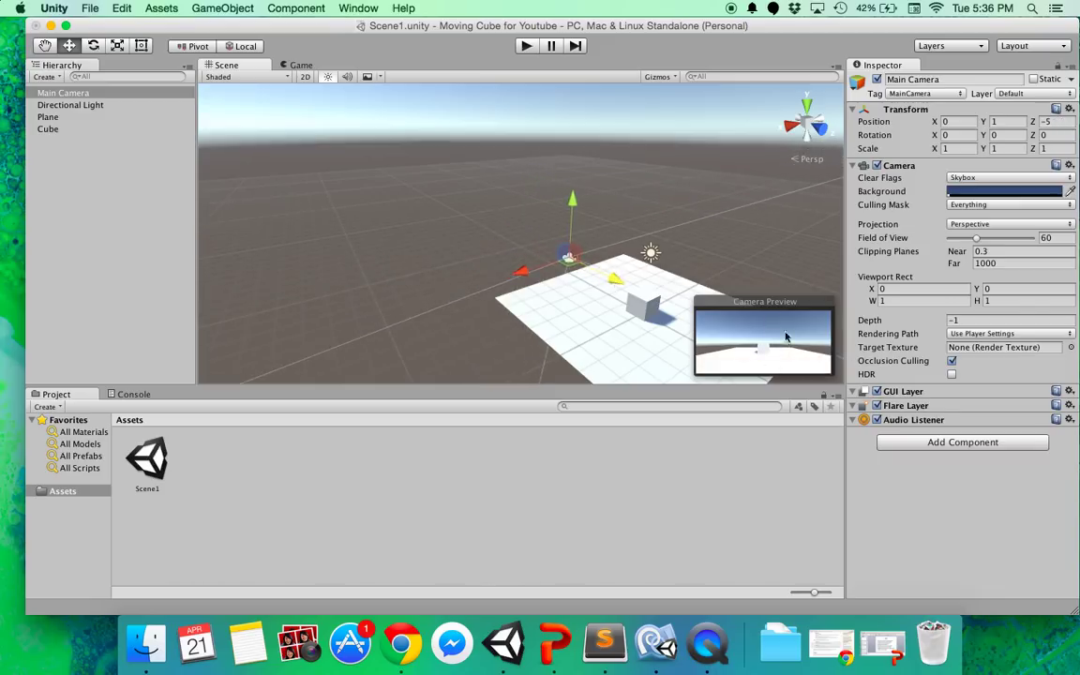
pyautogui.moveTo(615, 281); pyautogui.dragTo(629, 286)
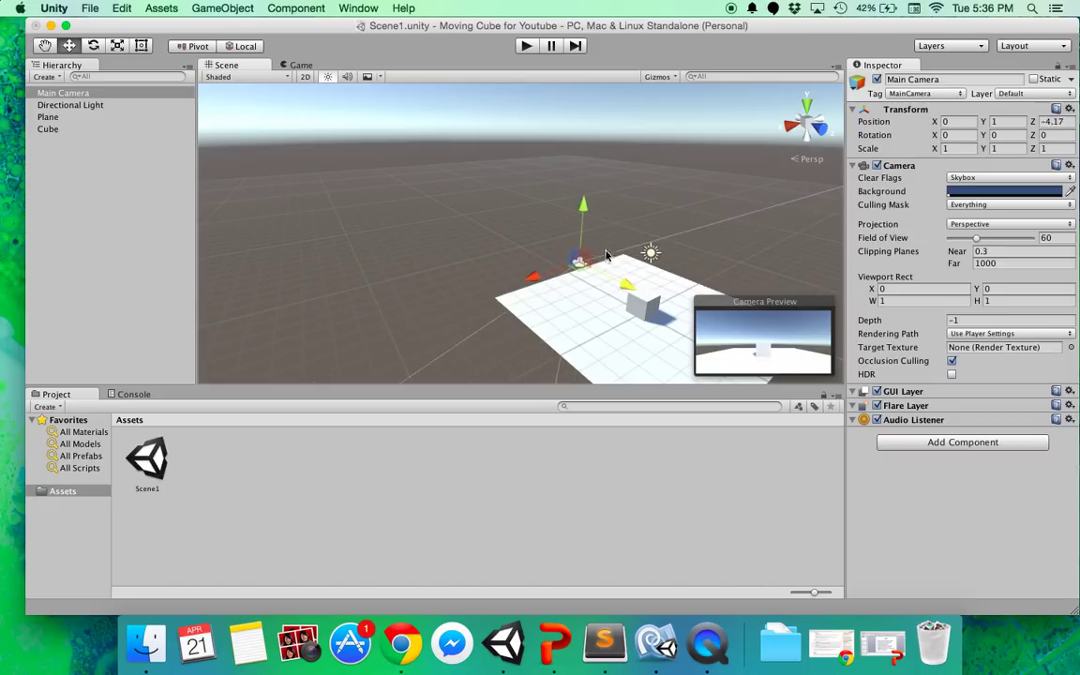
pyautogui.moveTo(583, 208); pyautogui.dragTo(593, 199)
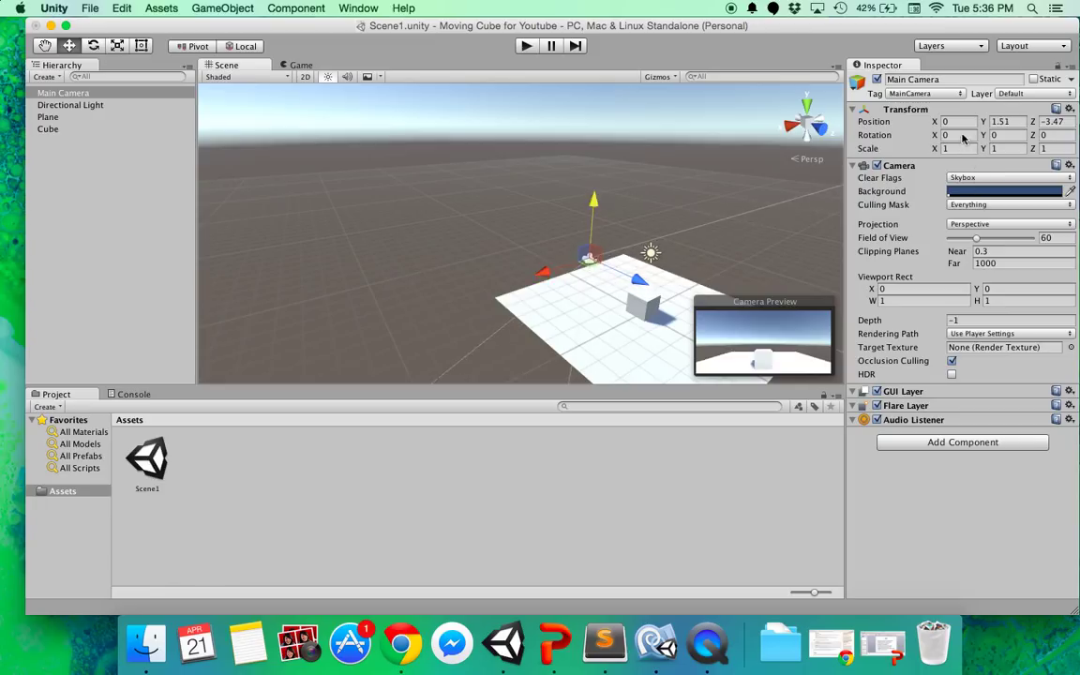
# - Tilt the camera down toward the cube with a Rotation X of 10
pyautogui.click(962, 134)
pyautogui.write('20')
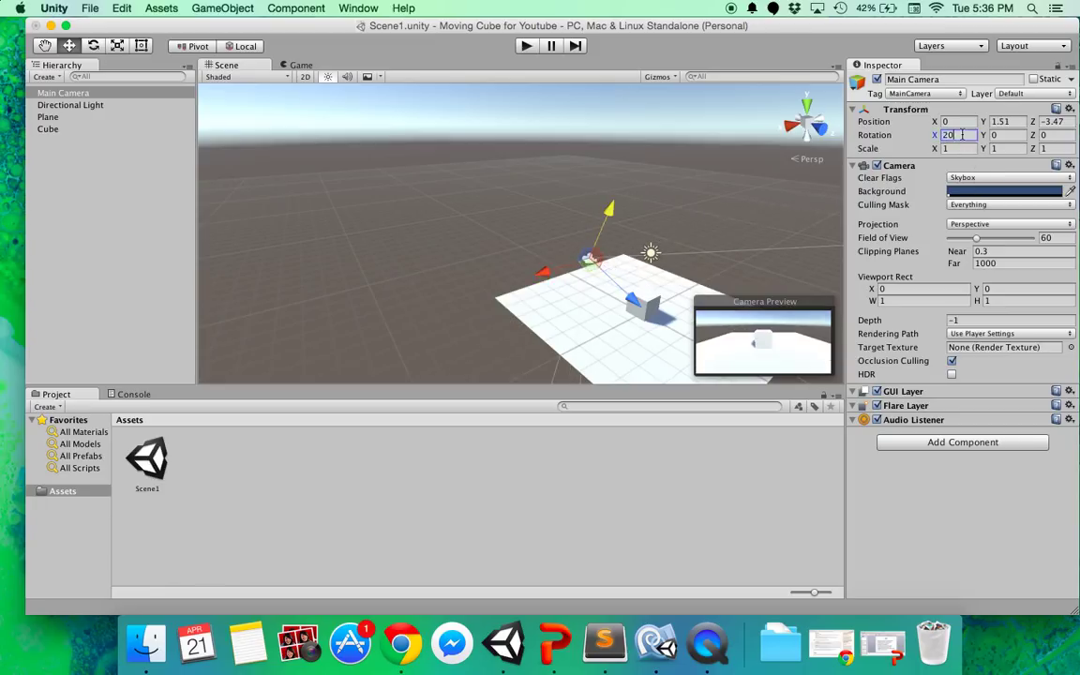
pyautogui.press('BackSpace')
pyautogui.press('BackSpace')
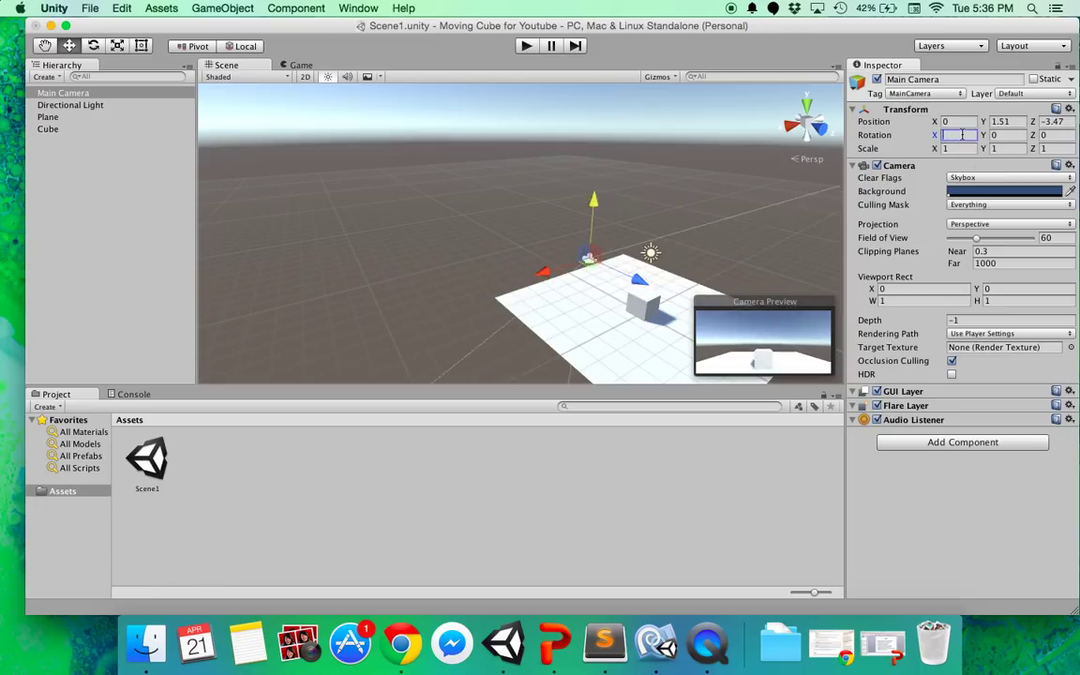
pyautogui.click(87, 46)
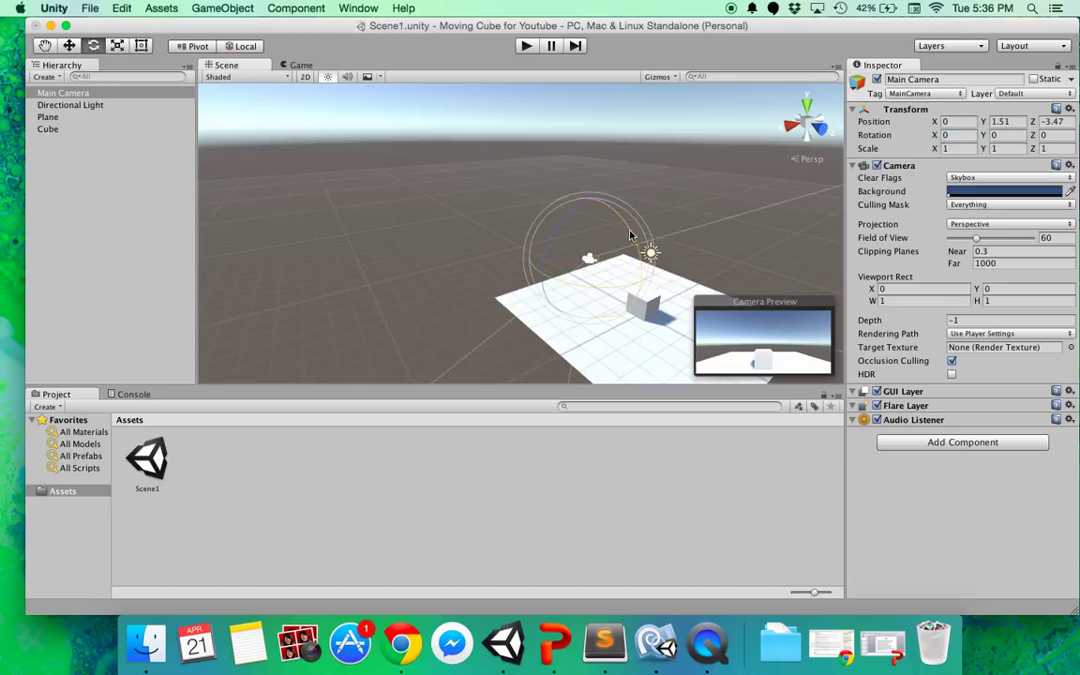
pyautogui.moveTo(655, 246); pyautogui.dragTo(634, 263)
pyautogui.click(952, 135)
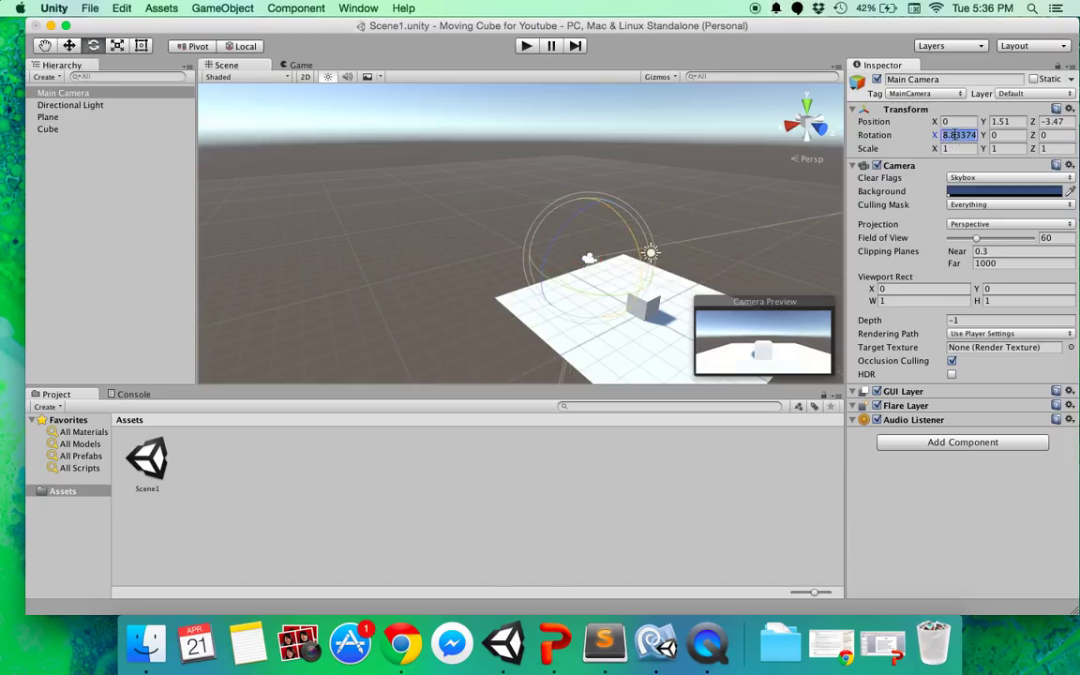
pyautogui.write('15')
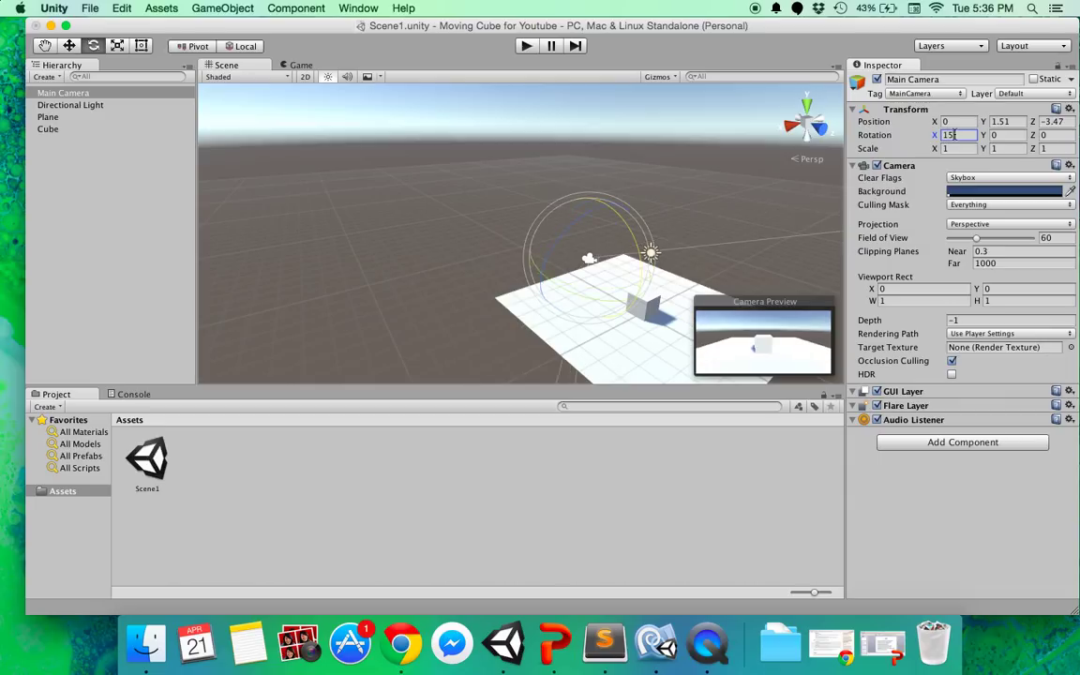
pyautogui.press('BackSpace')
pyautogui.write('0')
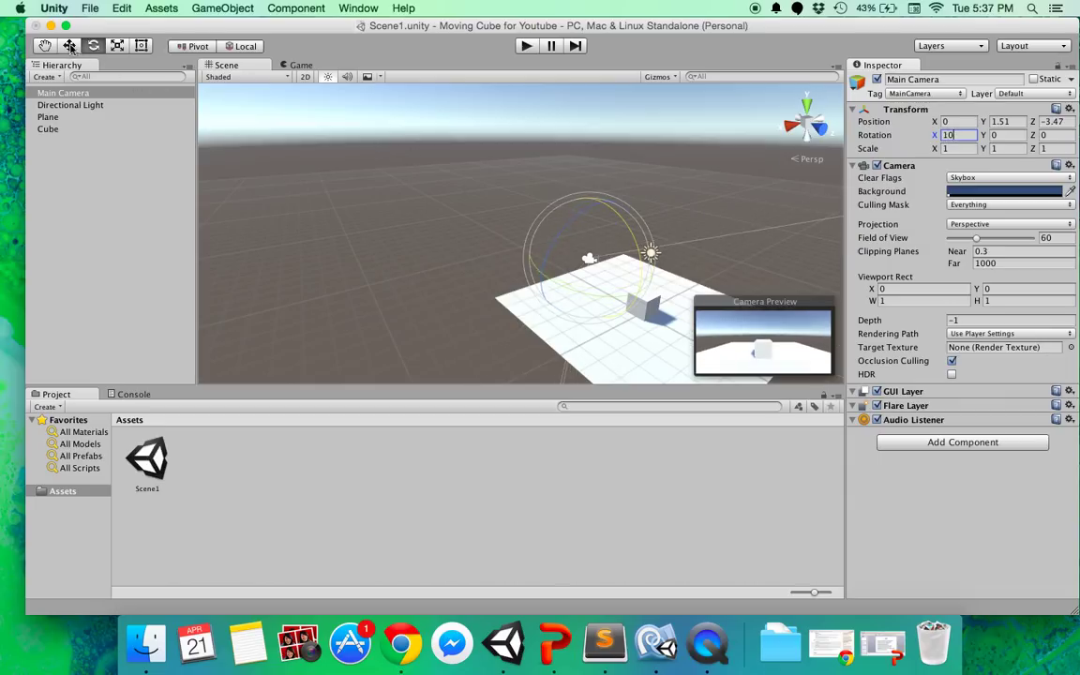
pyautogui.write('w')
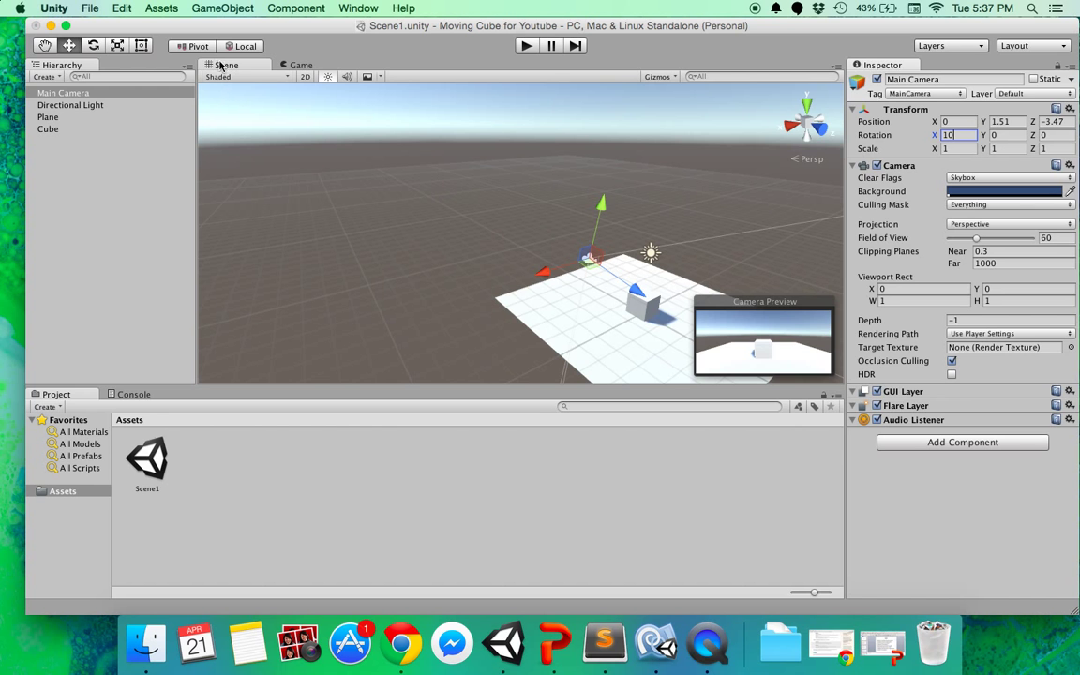
# - Commit the 10-degree tilt and move the camera forward to Z -2.92
pyautogui.click(636, 294)
pyautogui.moveTo(636, 293)
pyautogui.mouseDown()
pyautogui.moveTo(564, 263)
pyautogui.moveTo(684, 326)
pyautogui.moveTo(639, 293)
pyautogui.mouseUp()
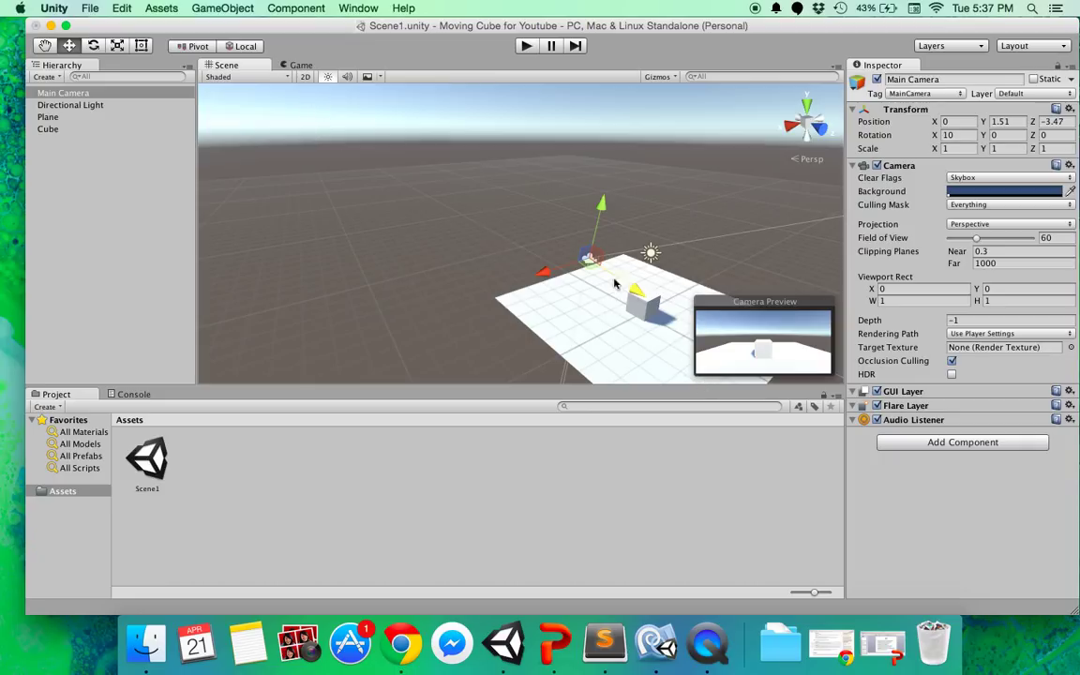
pyautogui.click(242, 47)
pyautogui.click(242, 47)
pyautogui.click(242, 47)
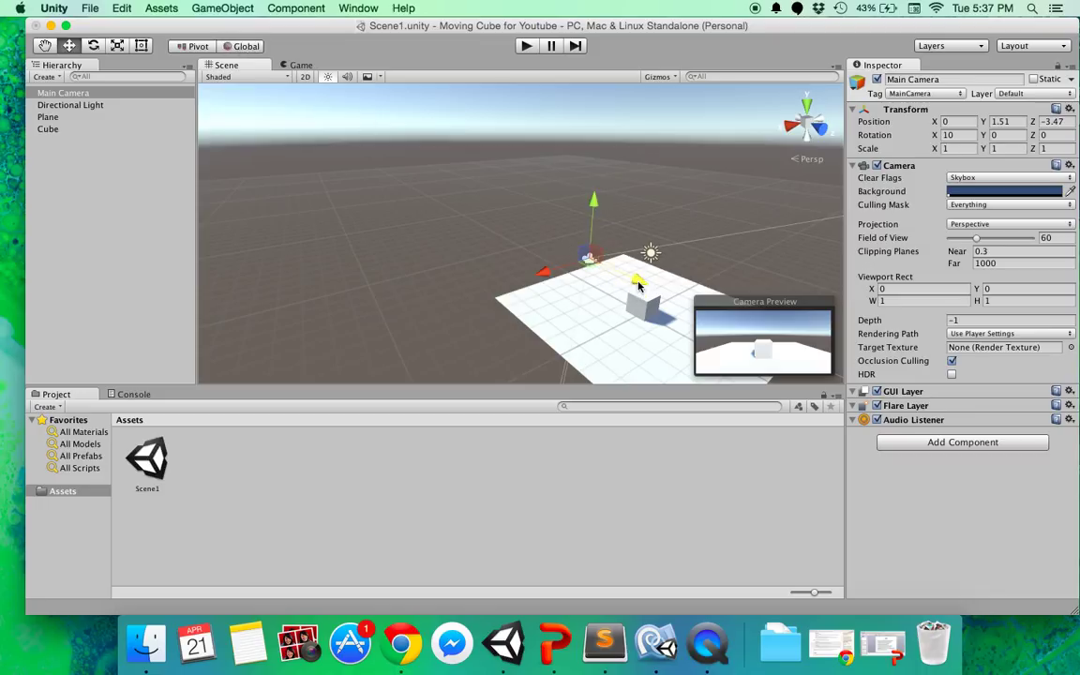
pyautogui.moveTo(638, 286); pyautogui.dragTo(661, 299)
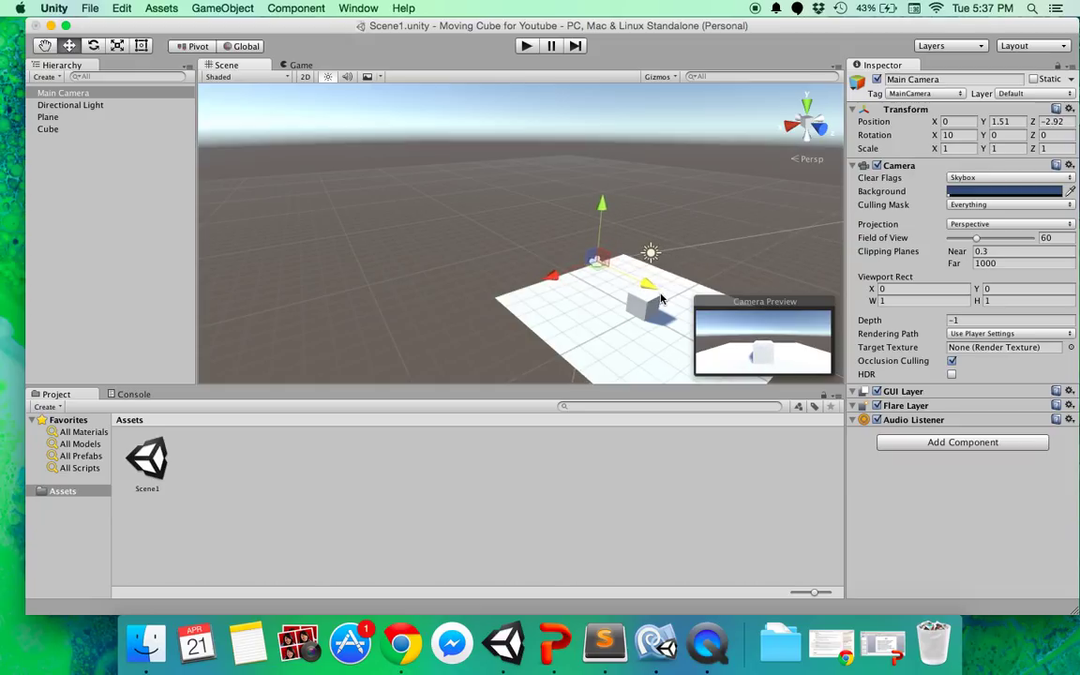
# - Switch the move handles to Local and orbit the Scene view to a new angle
pyautogui.click(241, 46)
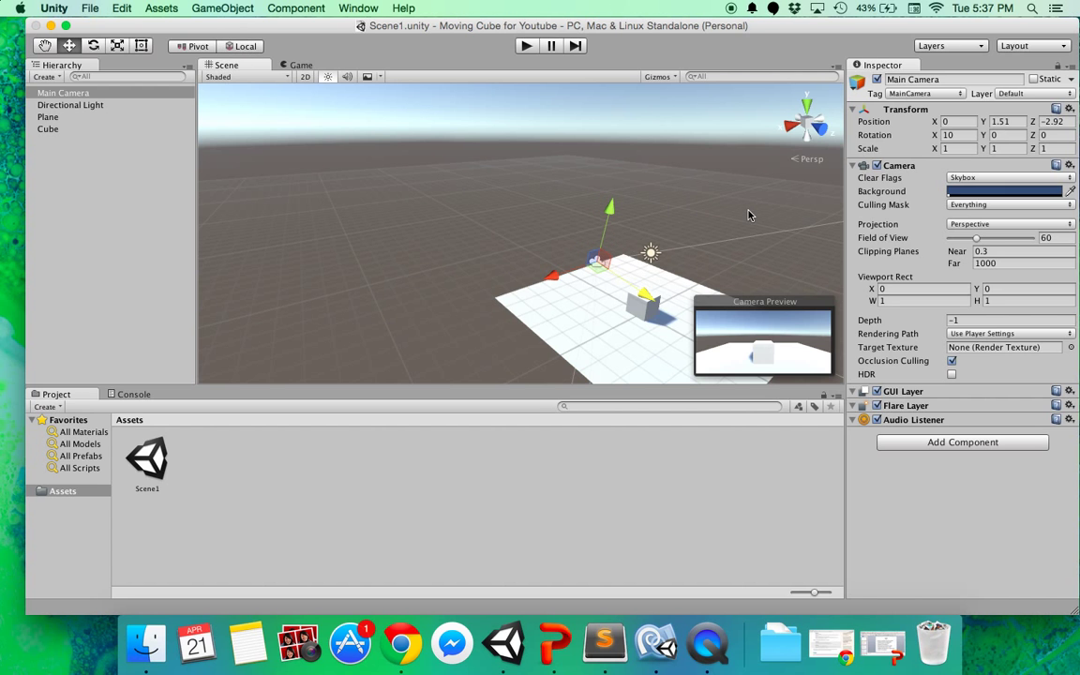
pyautogui.press('alt')
pyautogui.keyDown('alt'); pyautogui.moveTo(679, 247); pyautogui.dragTo(645, 186); pyautogui.keyUp('alt')
# - Run the scene in Play mode to preview the camera's view of the cube, then stop it
pyautogui.click(612, 205)
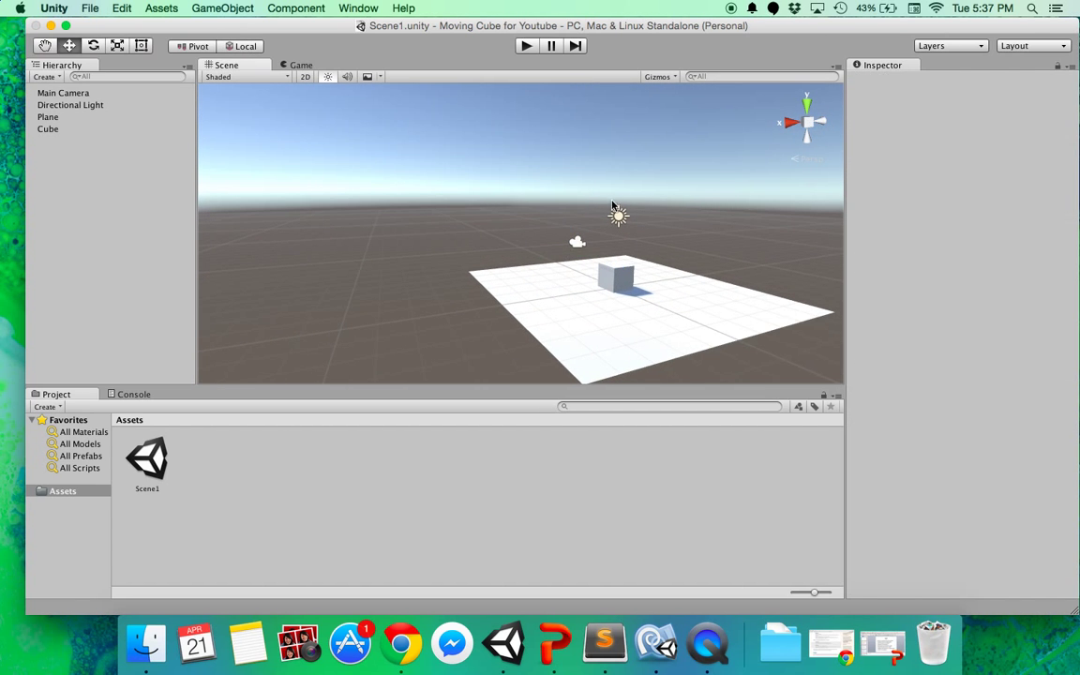
pyautogui.click(526, 46)
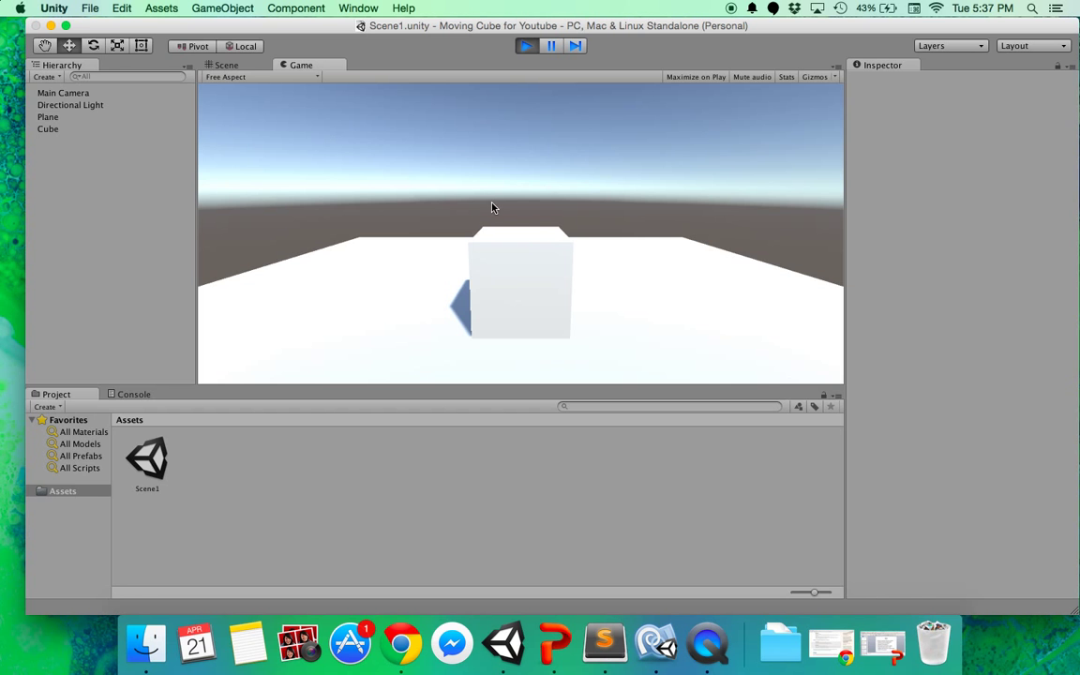
pyautogui.click(528, 46)
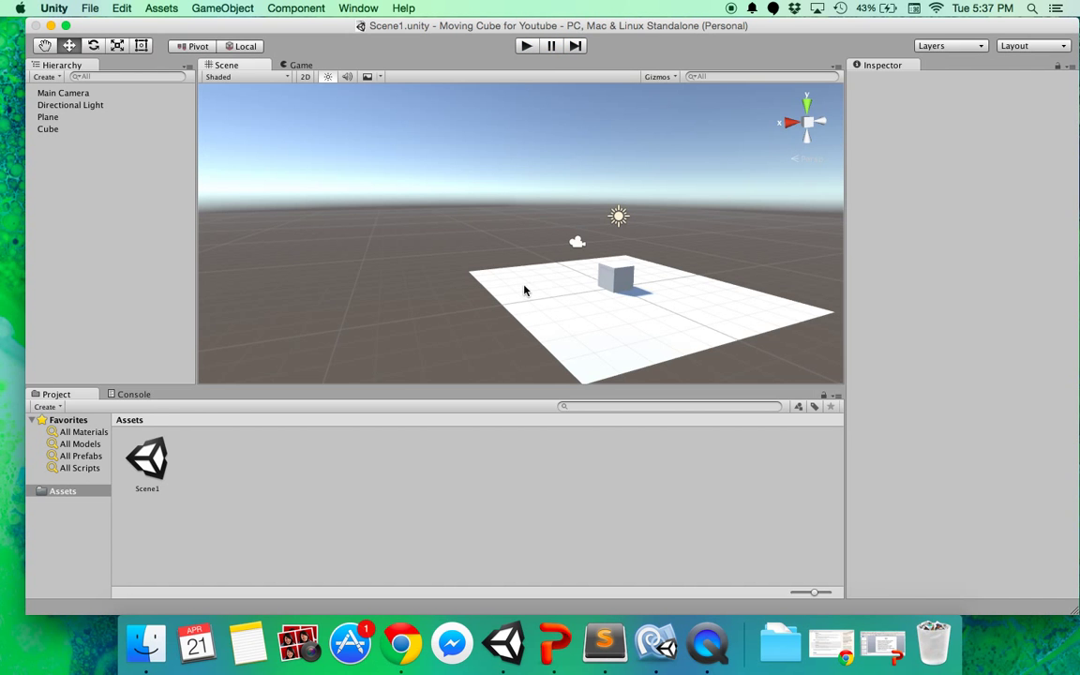
# - Select the Plane in the Scene view and bring Google Chrome to the front
pyautogui.keyDown('alt'); pyautogui.moveTo(525, 289); pyautogui.dragTo(473, 272); pyautogui.keyUp('alt')
pyautogui.click(497, 323)
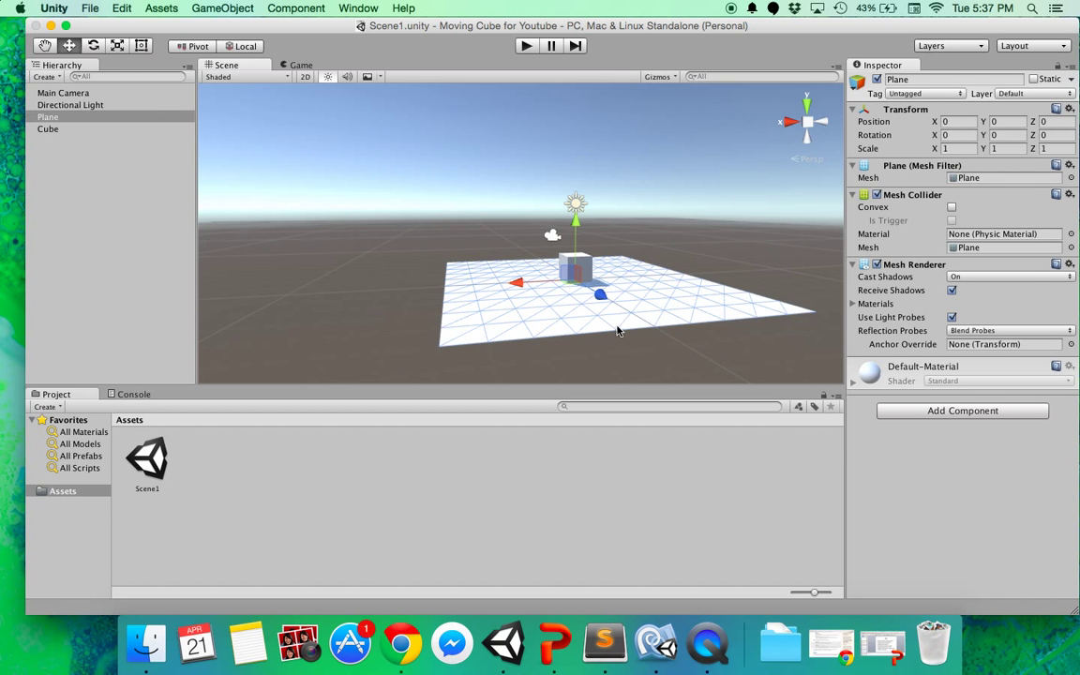
pyautogui.click(404, 623)
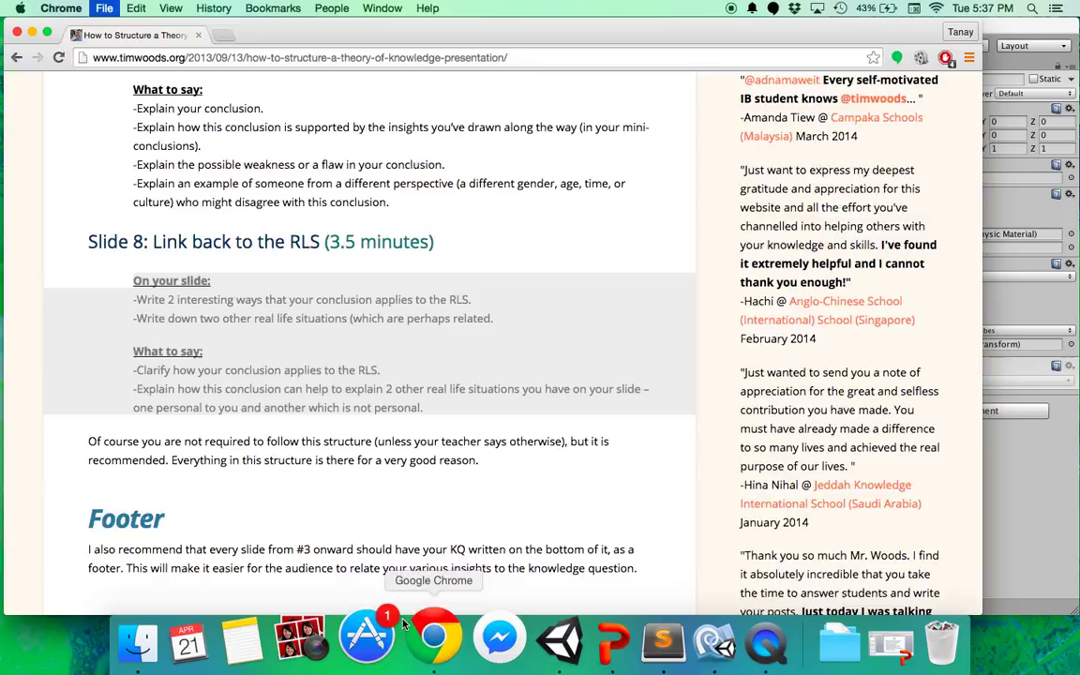
# - Close the old presentation article tab and shift the Chrome window slightly right
pyautogui.click(203, 38)
pyautogui.click(198, 35)
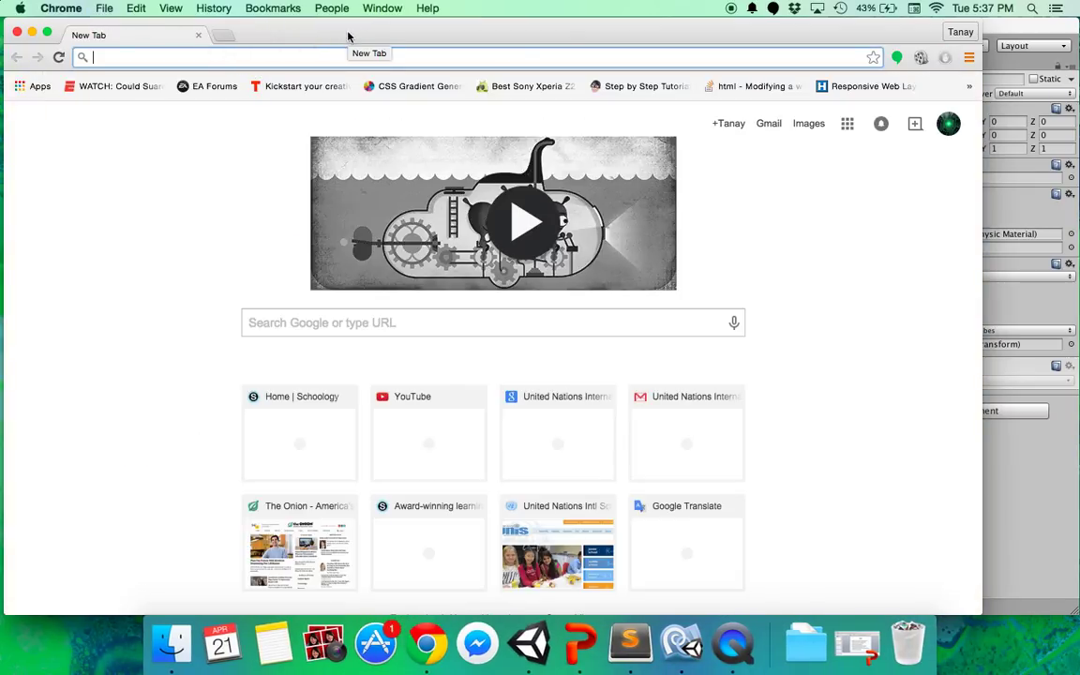
pyautogui.moveTo(384, 31); pyautogui.dragTo(449, 34)
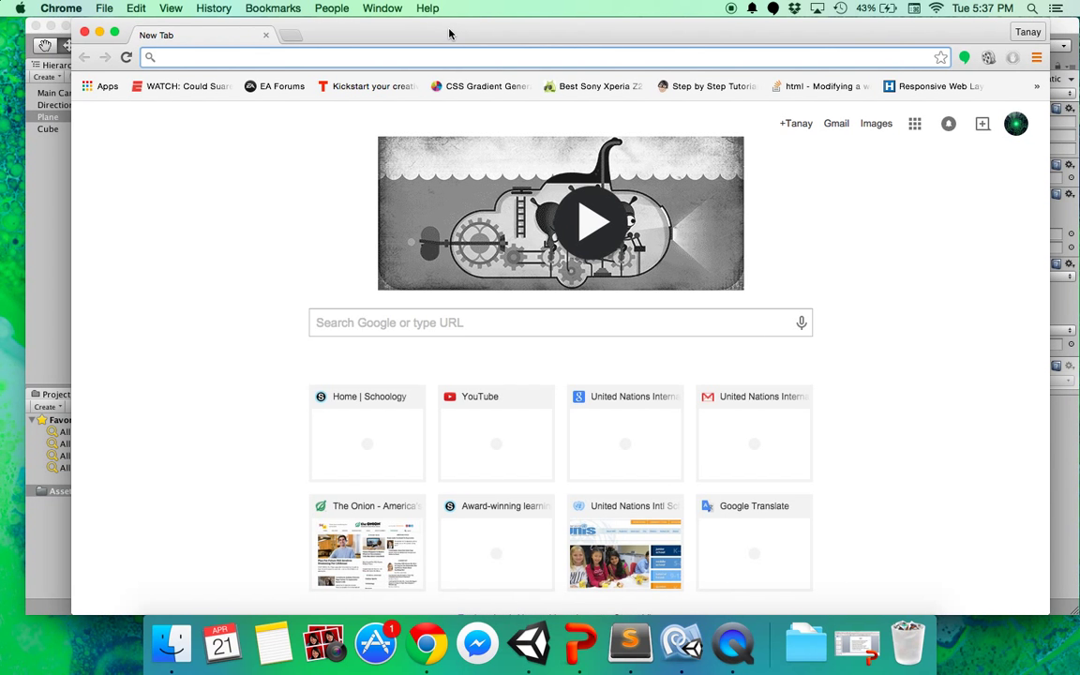
# - Search Google for 'texture seamless' in an incognito window and show the image results
pyautogui.press('super+shift+n')
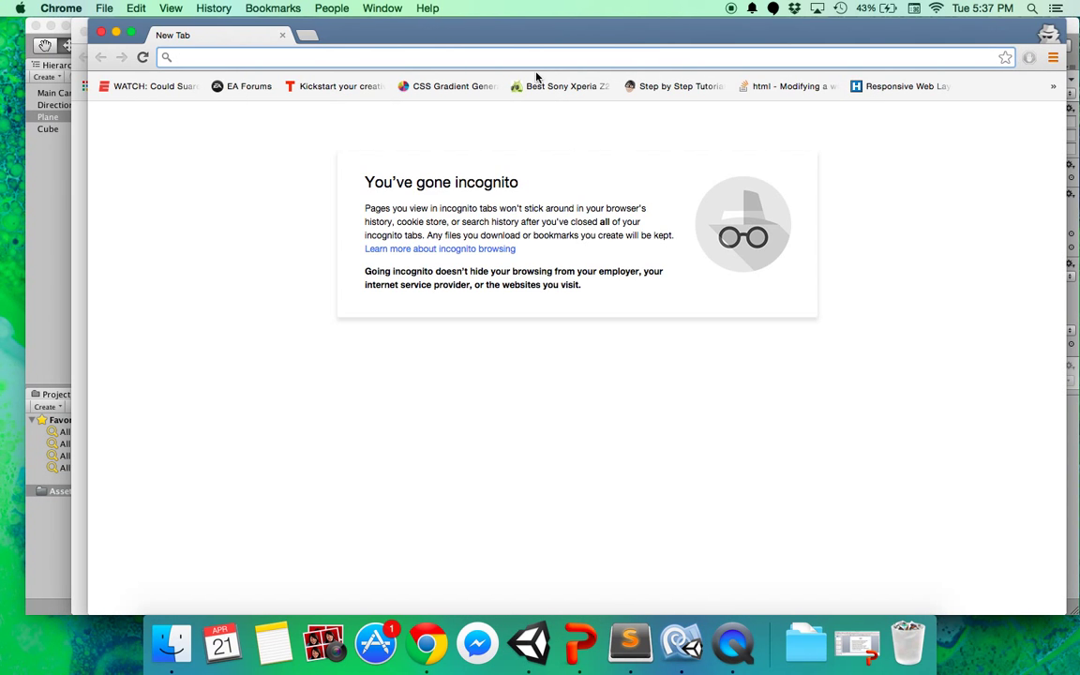
pyautogui.write('texture')
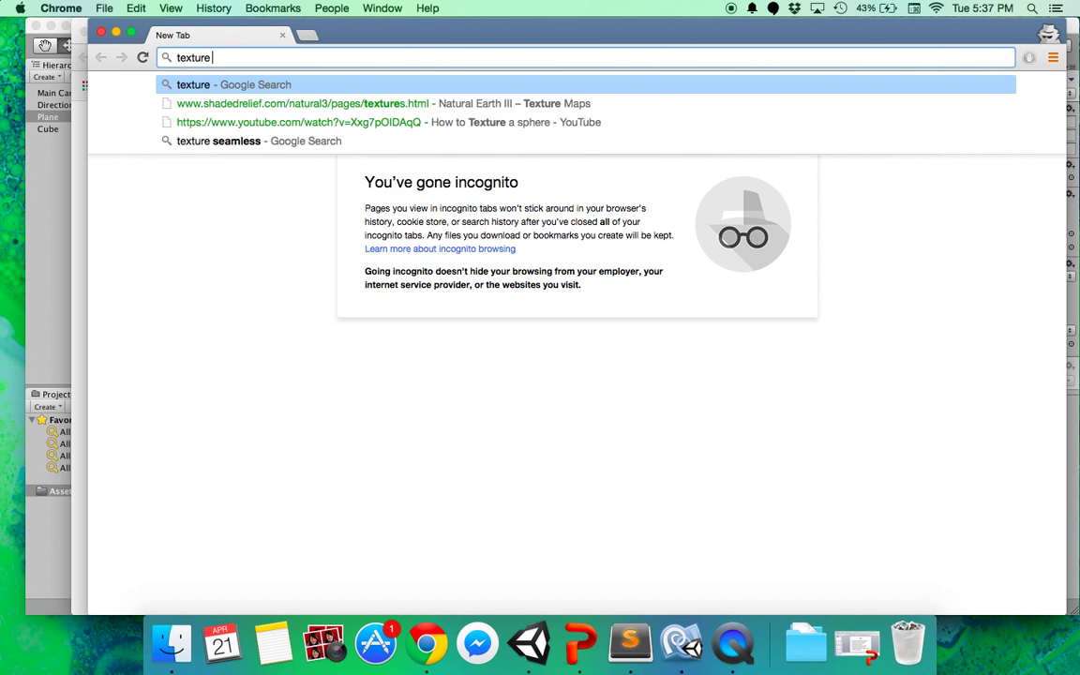
pyautogui.press('Return')
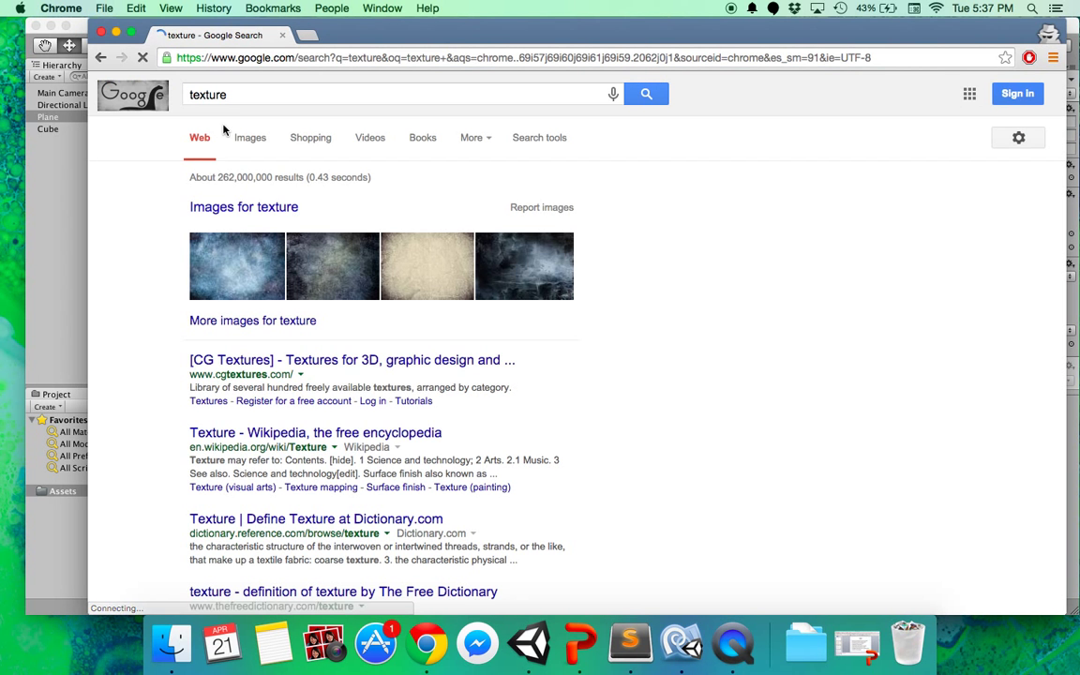
pyautogui.click(294, 95)
pyautogui.write('seamless')
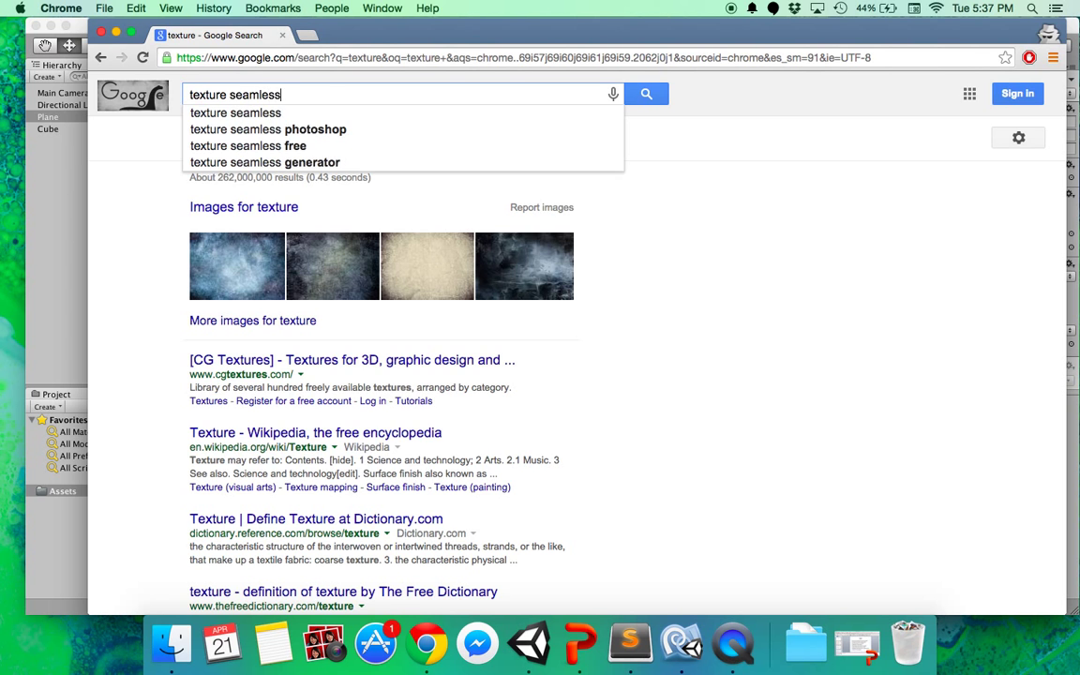
pyautogui.press('Return')
pyautogui.click(249, 139)
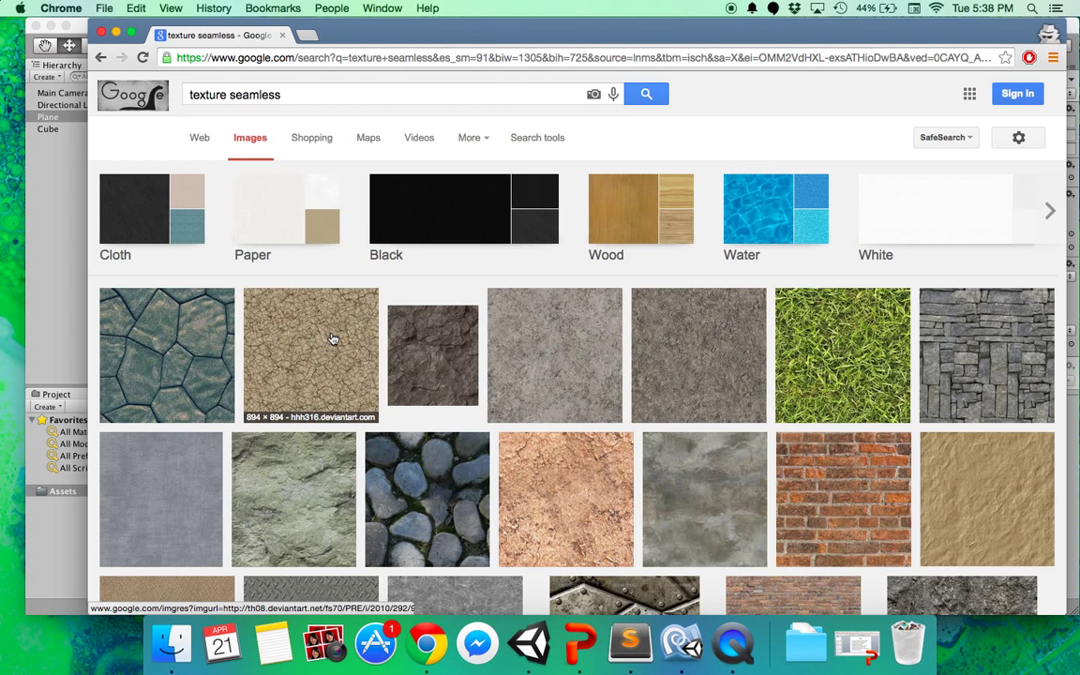
# - Save the full-size stone sidewalk texture 4922.jpg onto the desktop
pyautogui.click(185, 351)
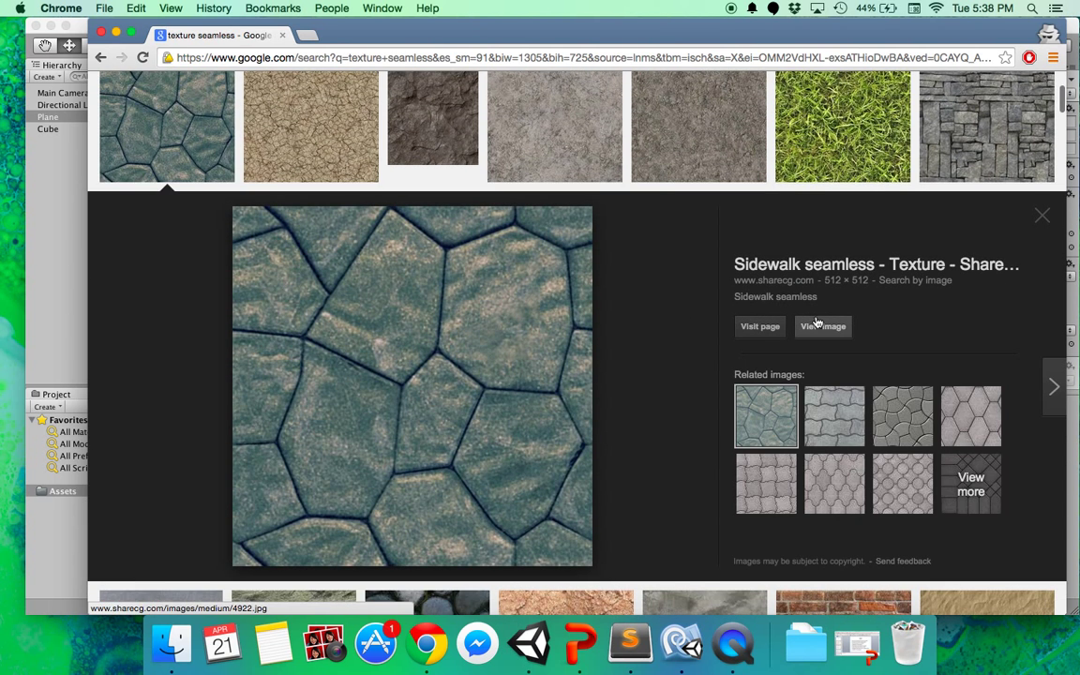
pyautogui.rightClick(831, 324)
pyautogui.click(885, 323)
pyautogui.press('alt+super+Right')
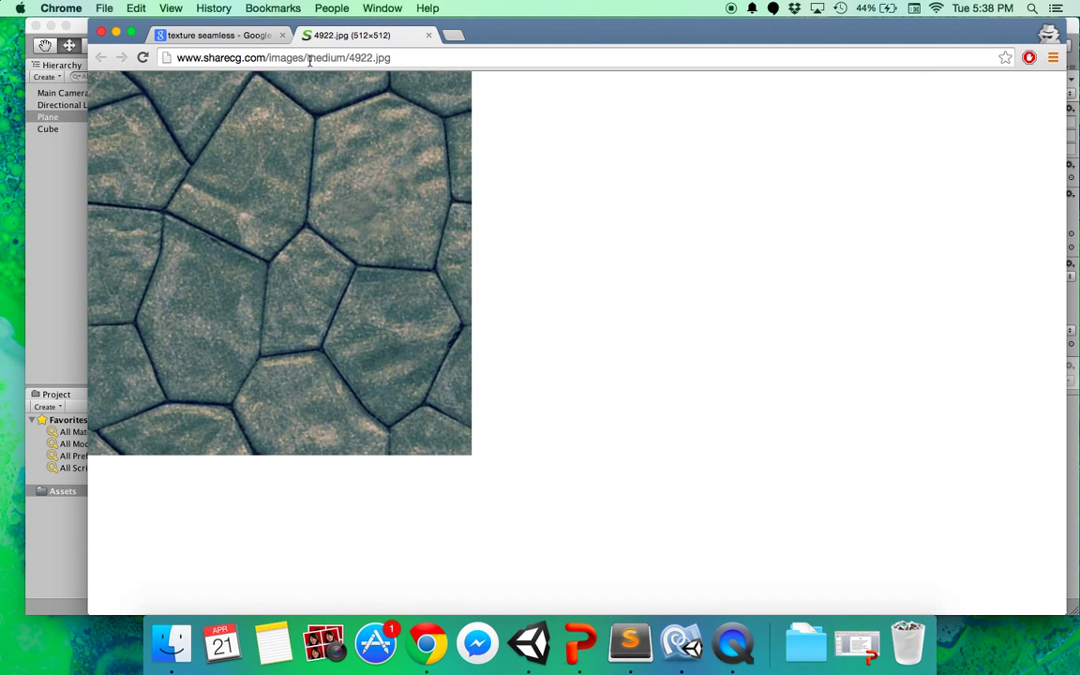
pyautogui.click(56, 25)
pyautogui.moveTo(343, 197); pyautogui.dragTo(58, 253)
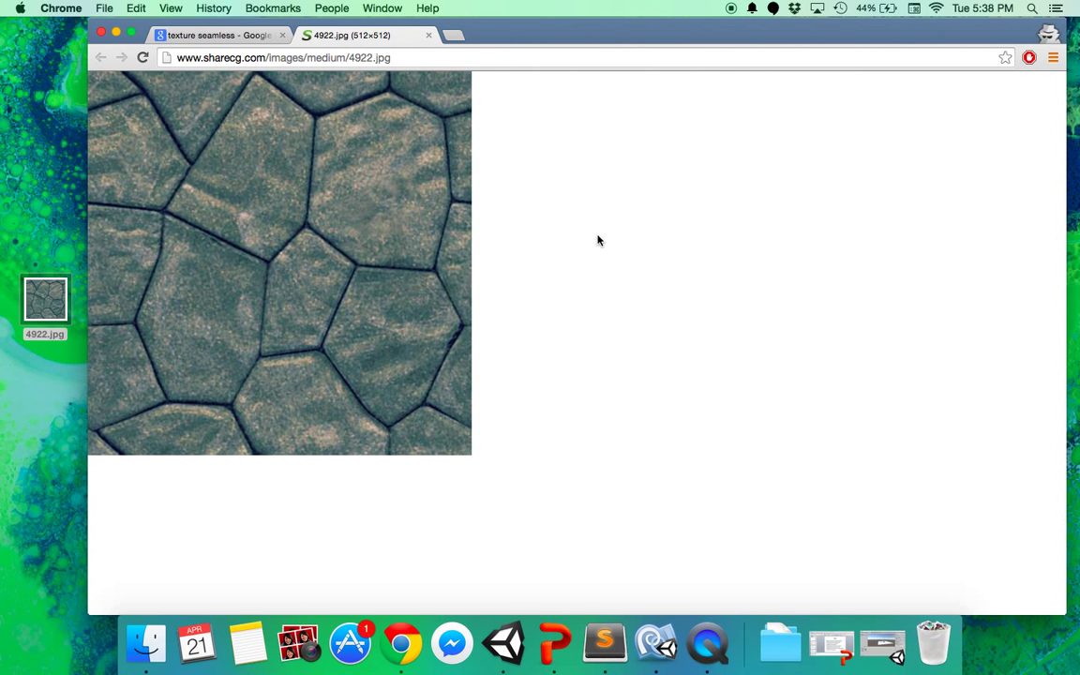
# - Save the seamless cracked-ground texture onto the desktop and minimize Chrome
pyautogui.press('super+alt+Left')
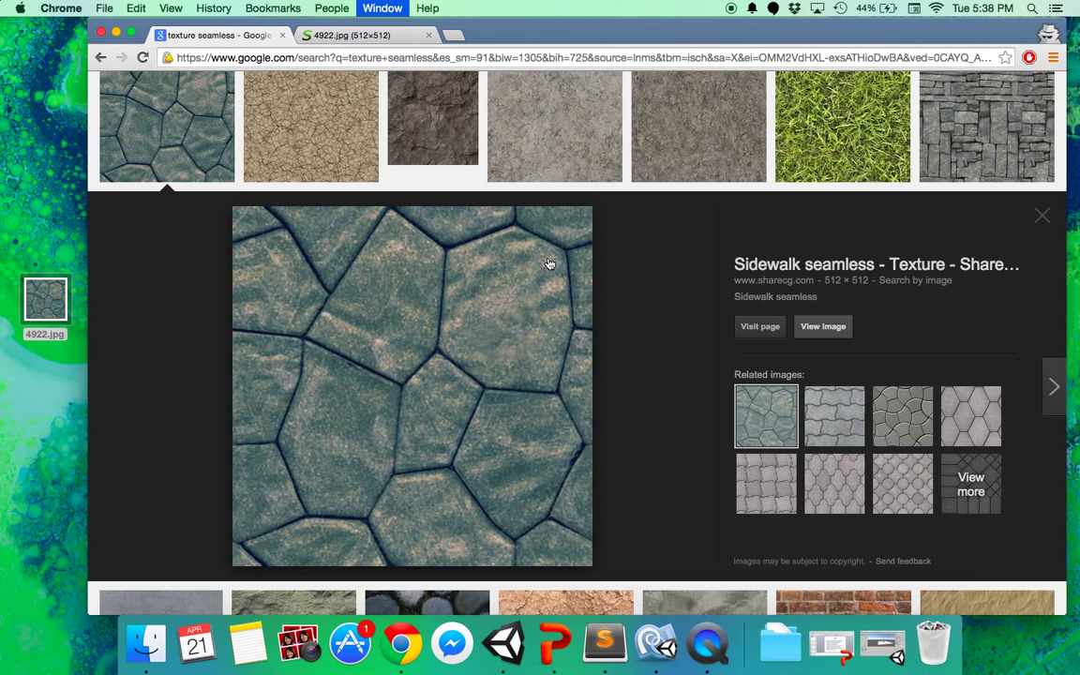
pyautogui.scroll(1, 550, 263)
pyautogui.scroll(-6, 550, 264)
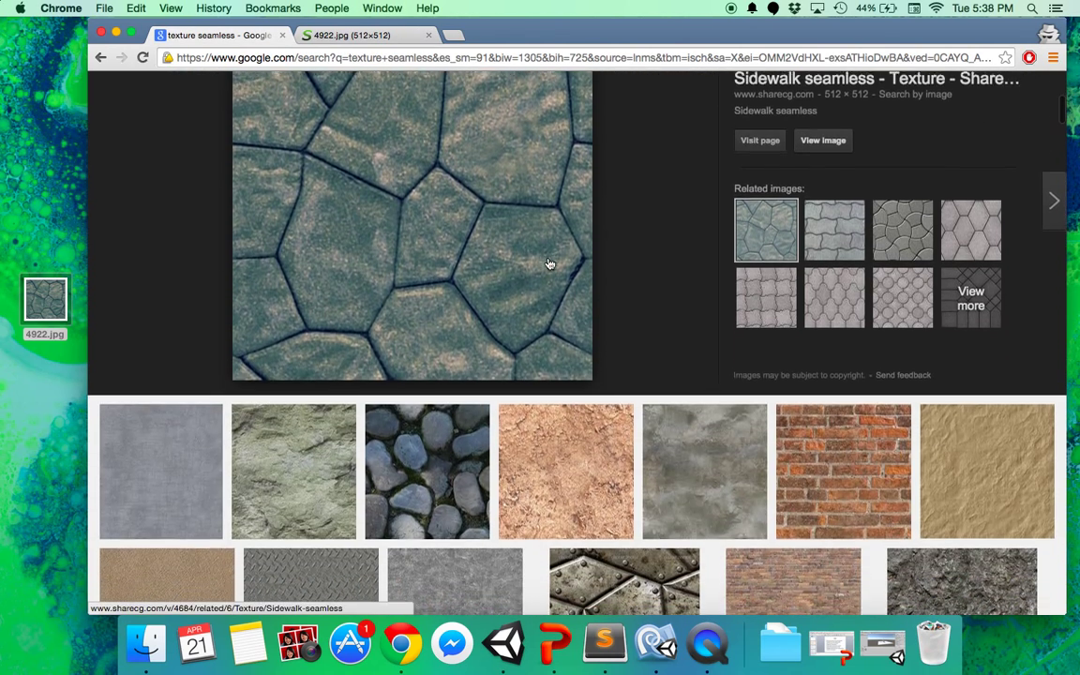
pyautogui.scroll(8, 549, 264)
pyautogui.scroll(-5, 549, 263)
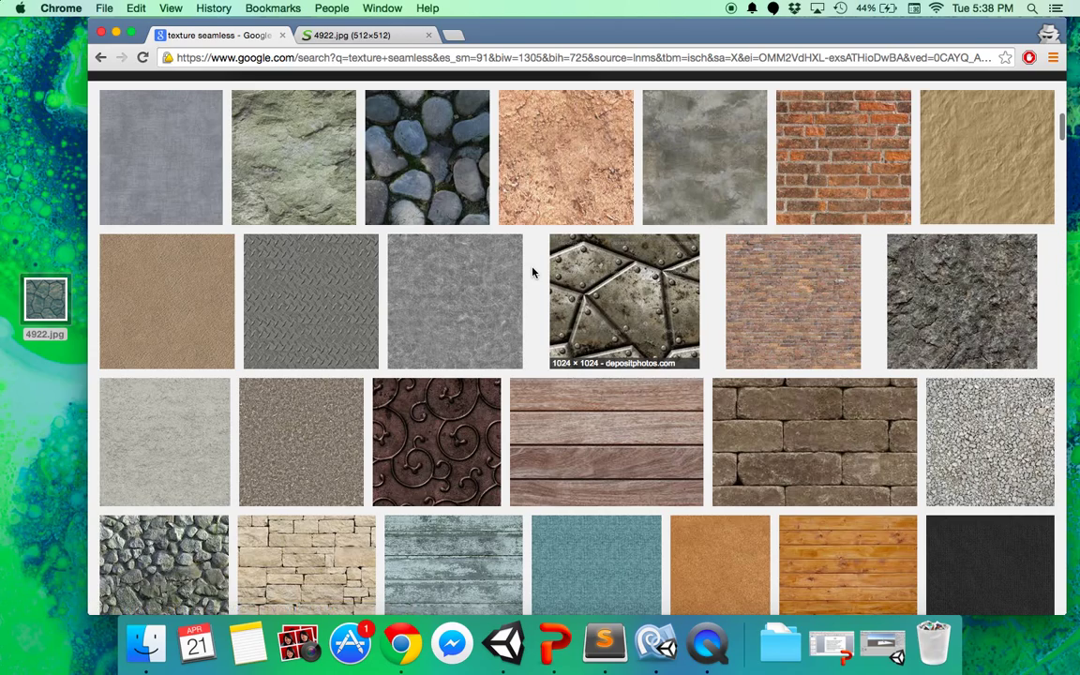
pyautogui.scroll(-2, 536, 272)
pyautogui.scroll(10, 532, 304)
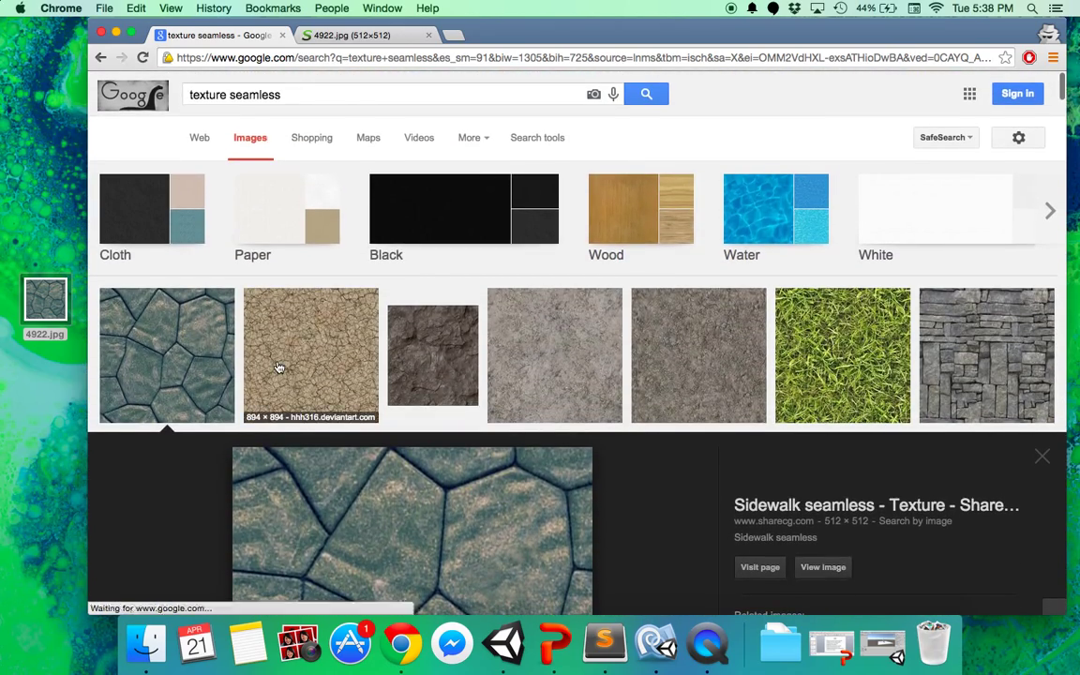
pyautogui.click(279, 367)
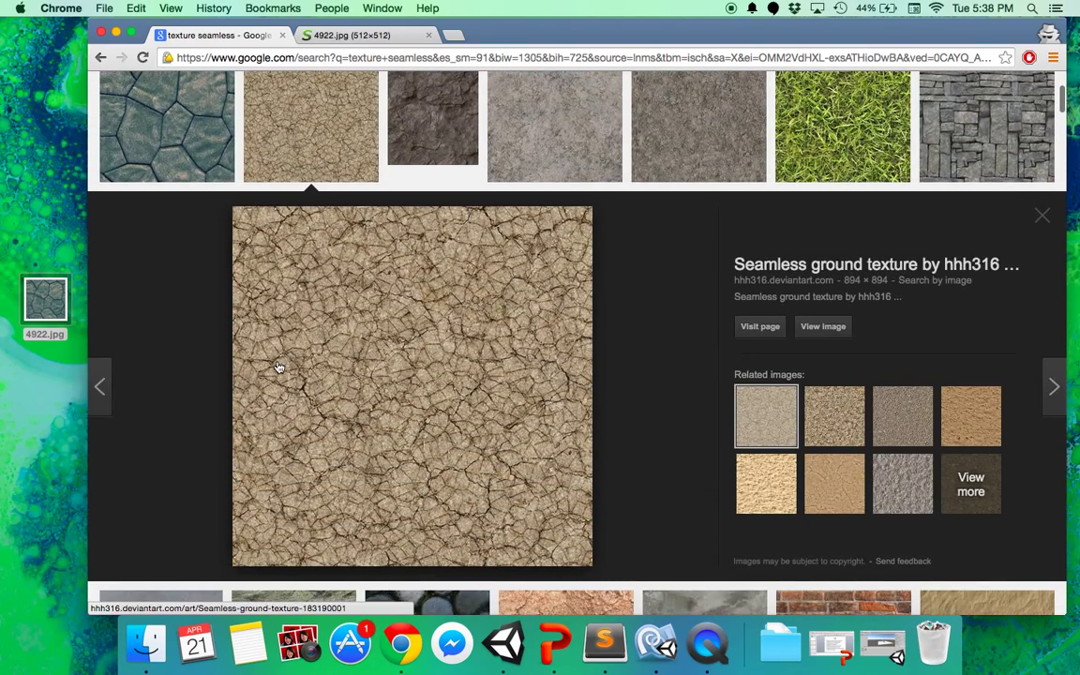
pyautogui.click(829, 328)
pyautogui.moveTo(142, 200); pyautogui.dragTo(47, 211)
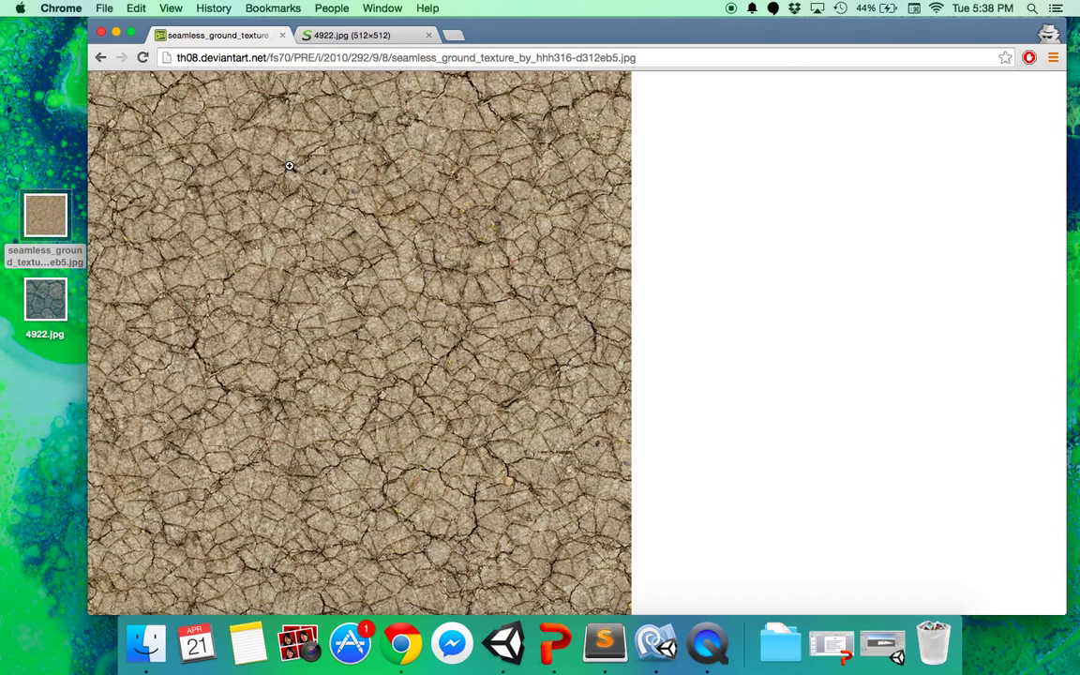
pyautogui.press('super+m')
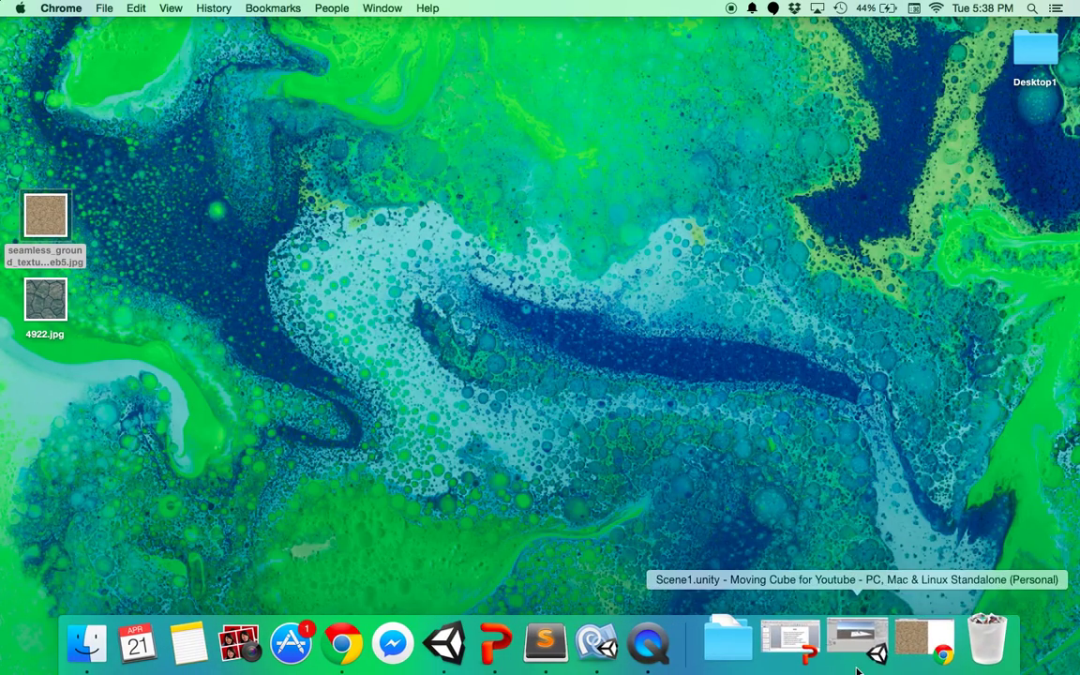
# - Import the cracked seamless_ground texture from the desktop into Assets and apply it to the Plane
pyautogui.click(851, 660)
pyautogui.moveTo(287, 27); pyautogui.dragTo(367, 27)
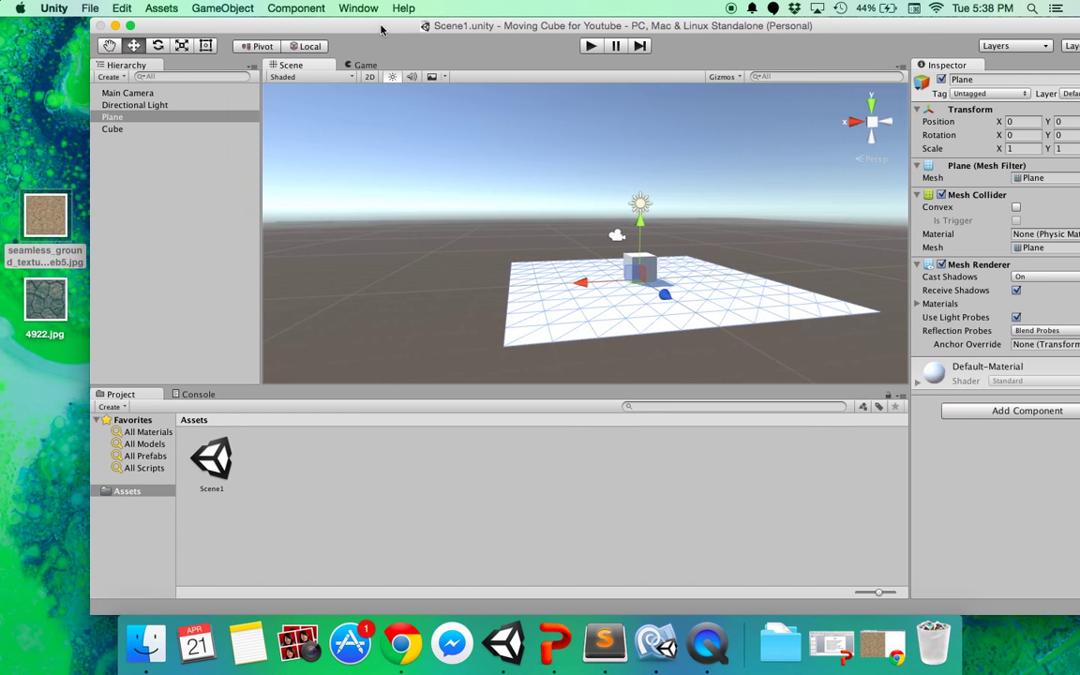
pyautogui.click(38, 222)
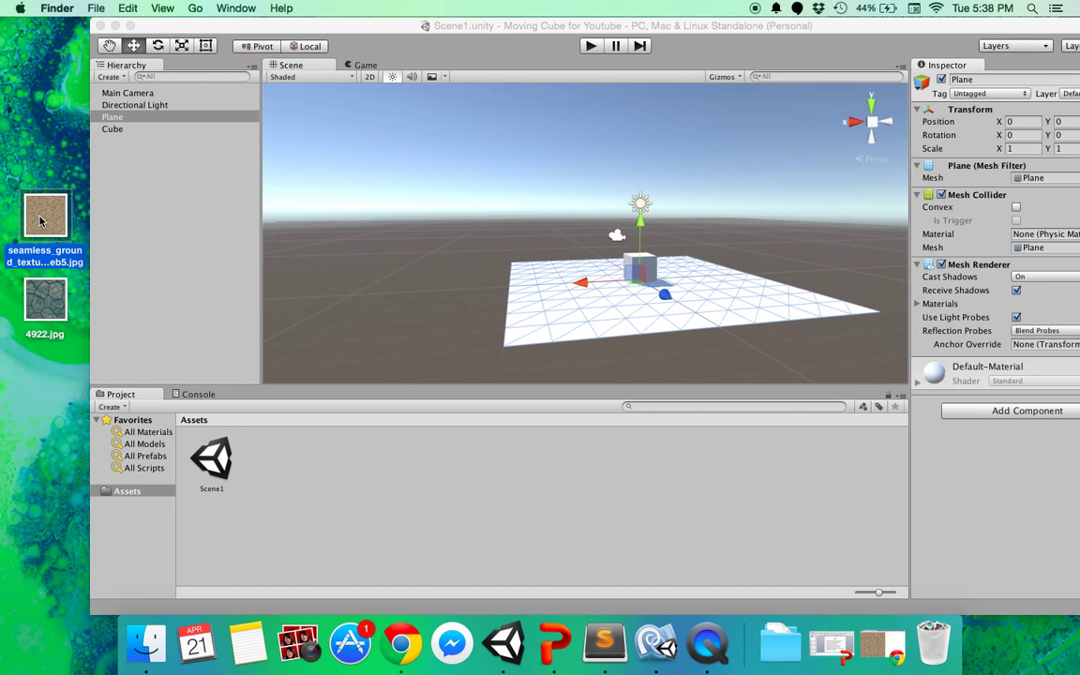
pyautogui.moveTo(38, 222); pyautogui.dragTo(265, 483)
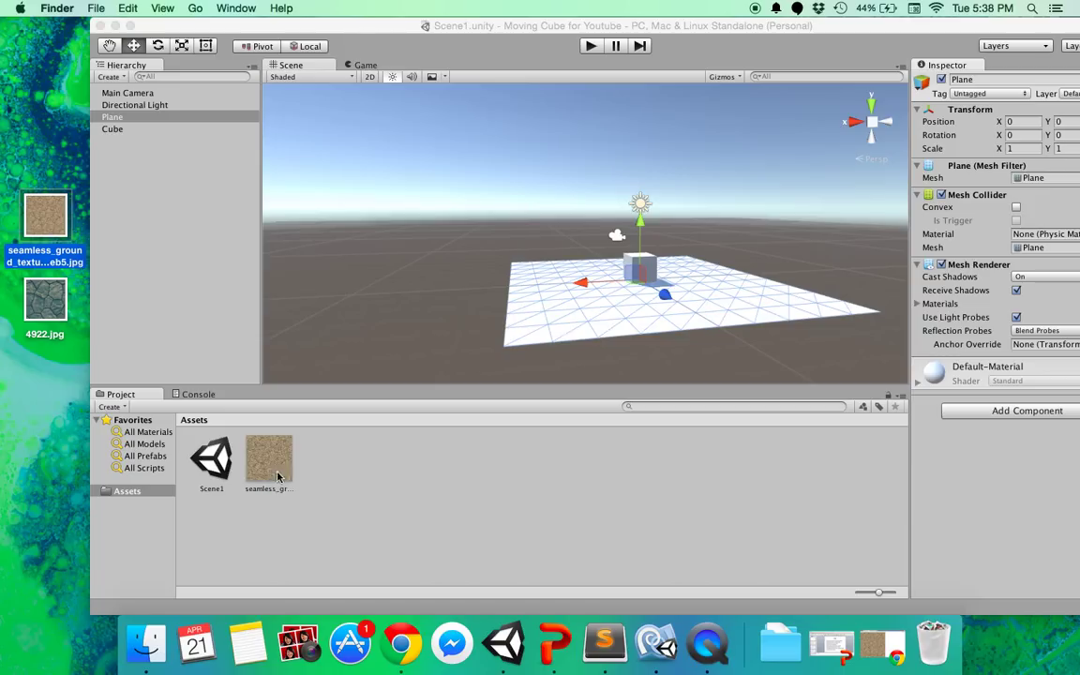
pyautogui.scroll(5, 554, 333)
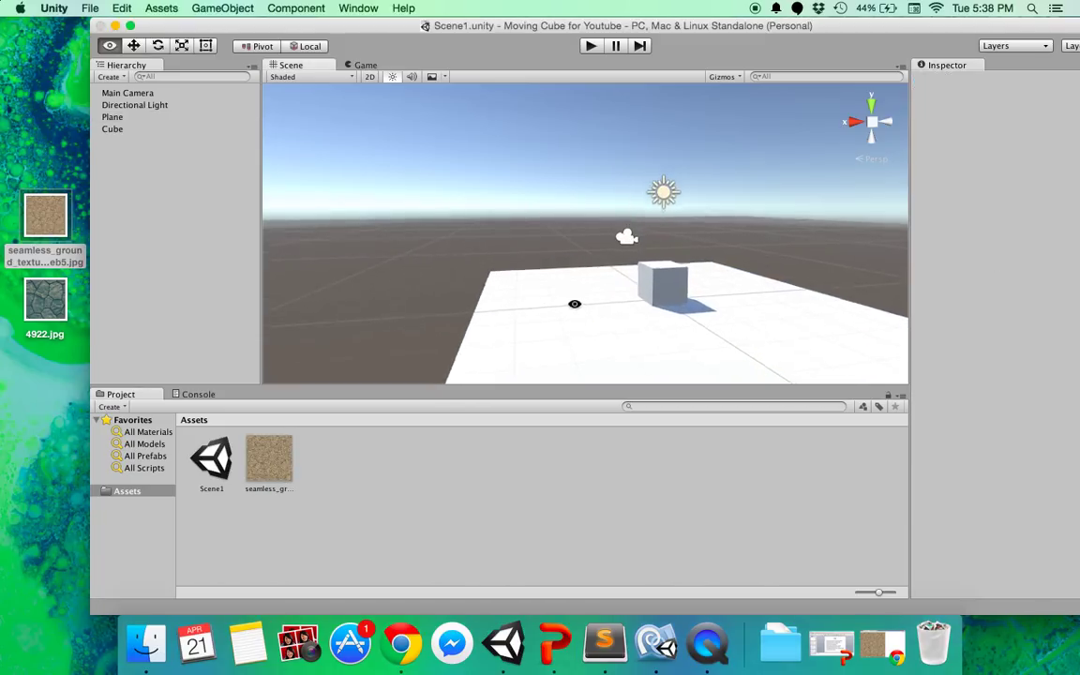
pyautogui.moveTo(285, 456); pyautogui.dragTo(427, 371)
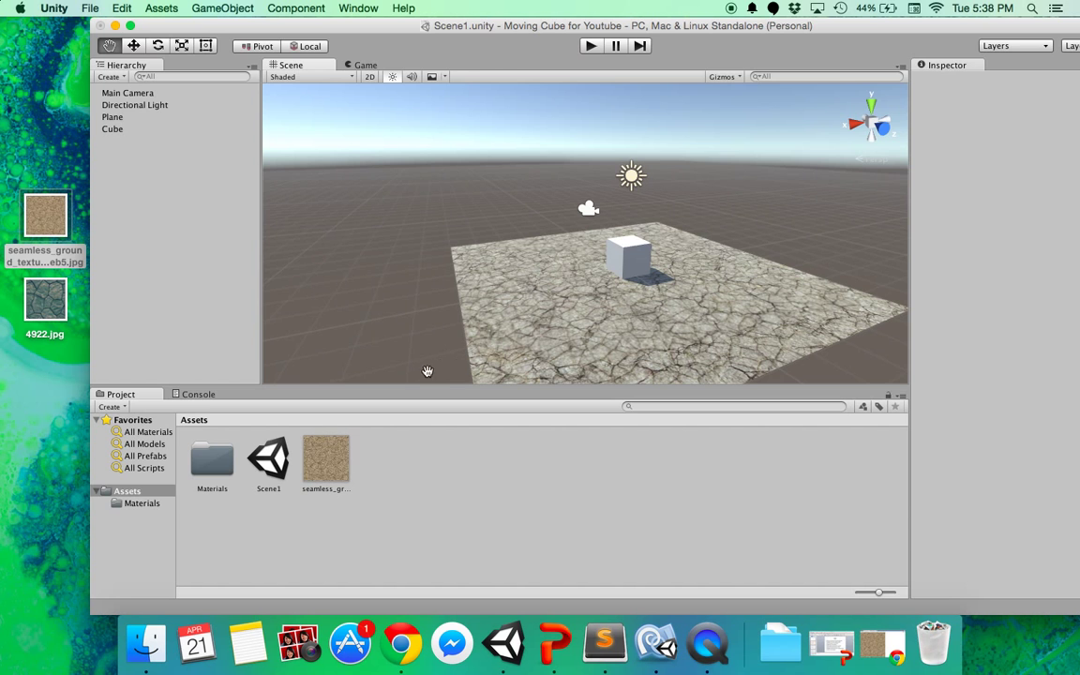
# - Expand the Plane's ground material and keep its secondary tiling at 1
pyautogui.click(155, 118)
pyautogui.moveTo(778, 27); pyautogui.dragTo(726, 26)
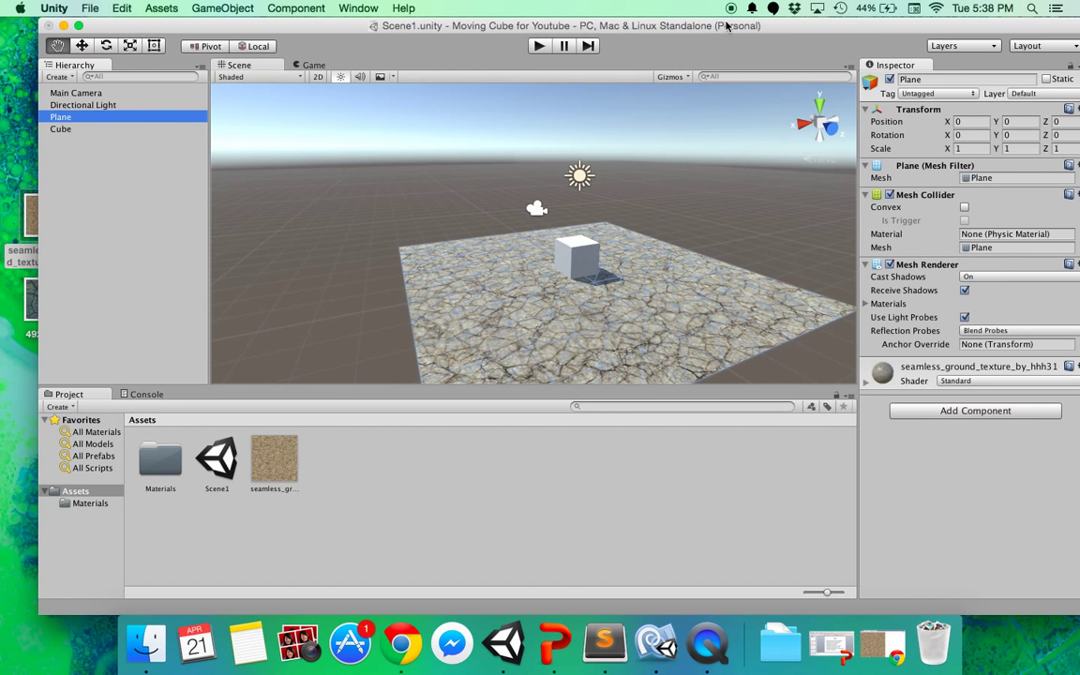
pyautogui.click(883, 373)
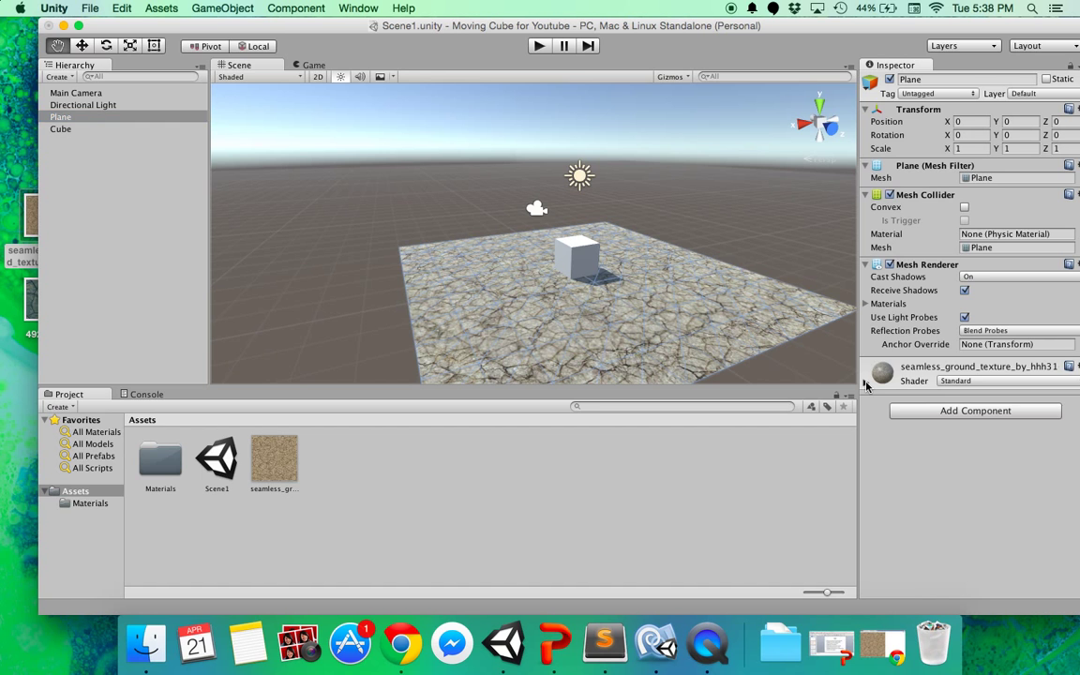
pyautogui.moveTo(918, 27); pyautogui.dragTo(897, 26)
pyautogui.scroll(-5, 853, 370)
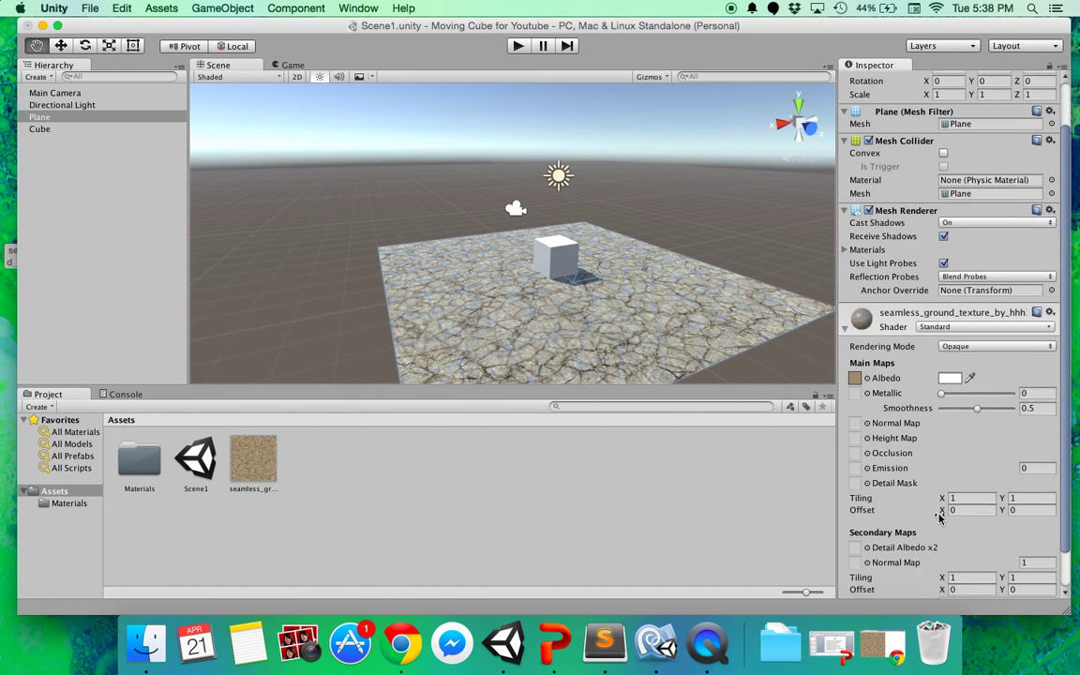
pyautogui.click(972, 535)
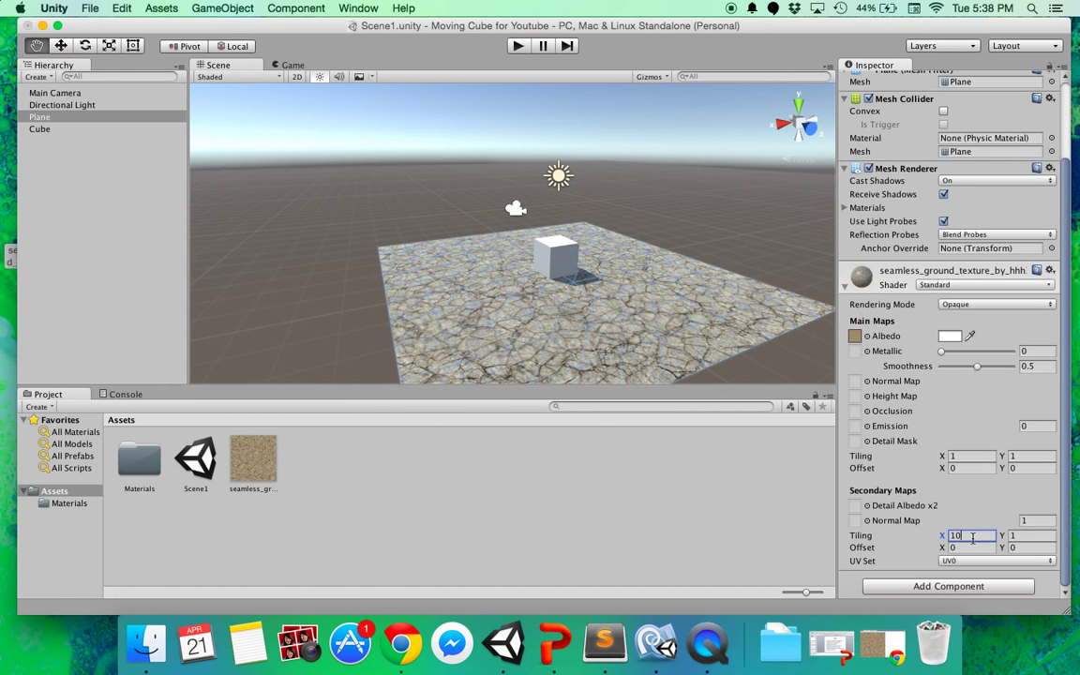
pyautogui.write('10')
pyautogui.click(1020, 536)
pyautogui.click(965, 535)
pyautogui.click(1038, 538)
pyautogui.write('1')
# - Set the ground texture's main tiling to 2 × 2 and its smoothness to 0
pyautogui.click(966, 455)
pyautogui.write('10')
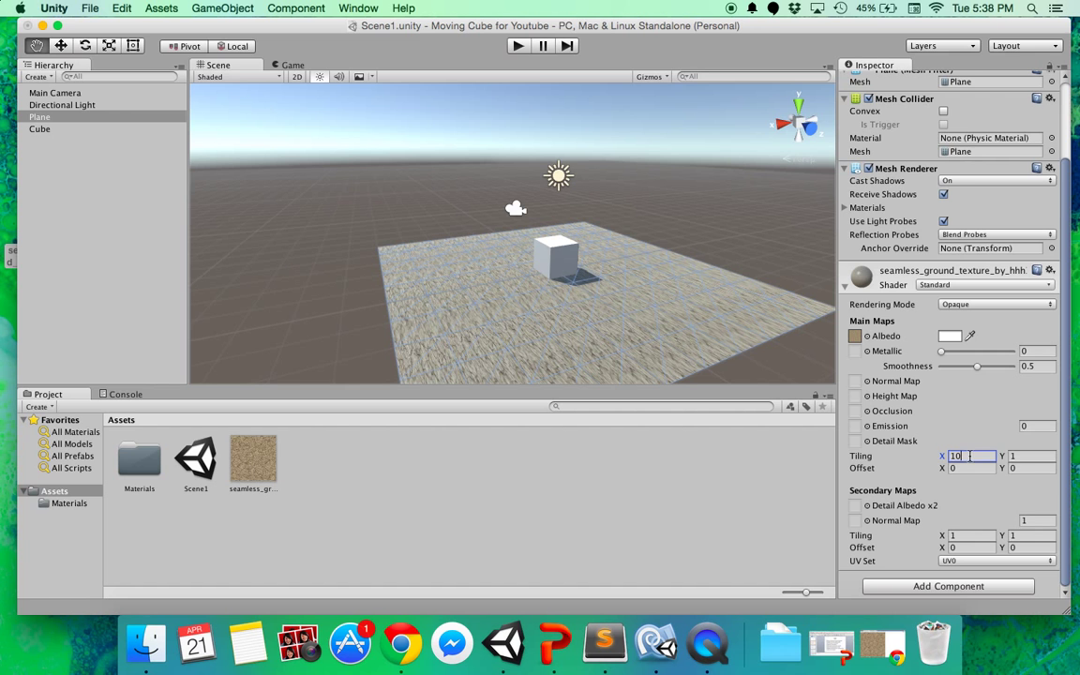
pyautogui.press('BackSpace')
pyautogui.press('BackSpace')
pyautogui.write('2')
pyautogui.click(1030, 456)
pyautogui.write('2')
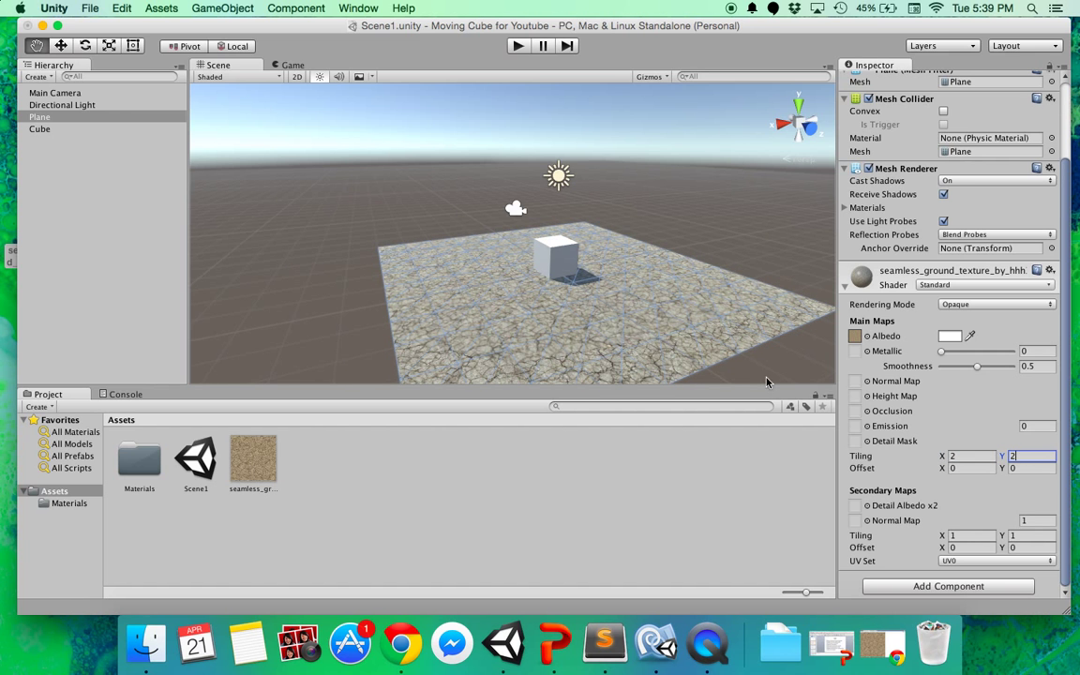
pyautogui.keyDown('alt'); pyautogui.moveTo(643, 312); pyautogui.dragTo(718, 354); pyautogui.keyUp('alt')
pyautogui.moveTo(954, 354)
pyautogui.mouseDown()
pyautogui.moveTo(975, 357)
pyautogui.moveTo(919, 351)
pyautogui.moveTo(940, 366)
pyautogui.mouseUp()
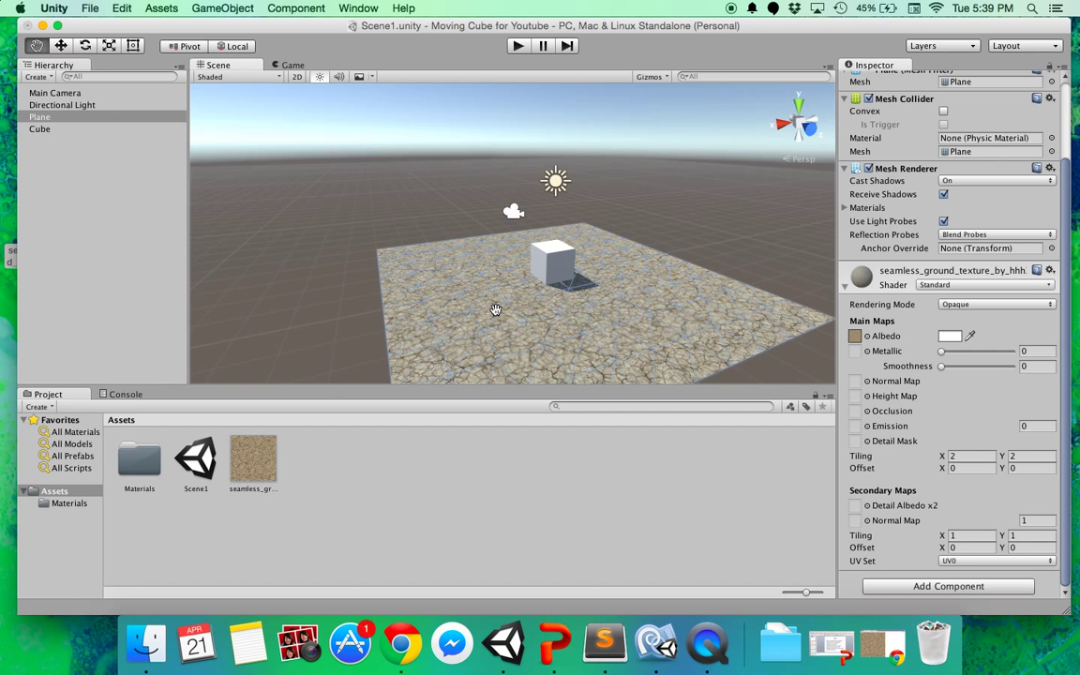
pyautogui.click(338, 468)
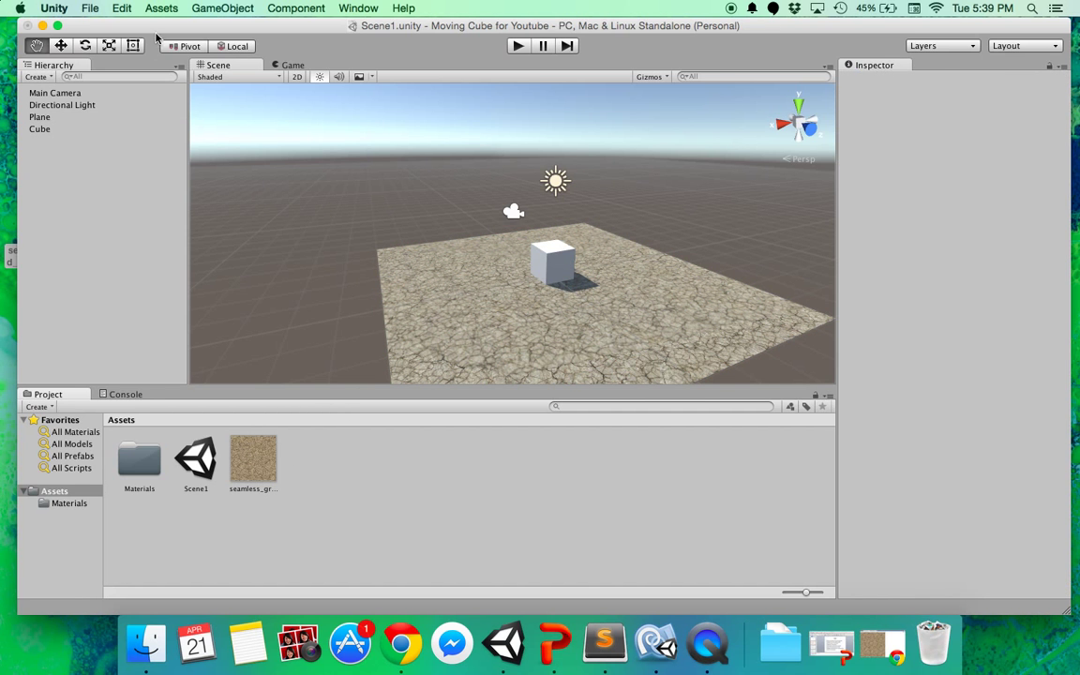
# - Import 4922.jpg into Assets, apply the stone texture to the Cube, and switch to Game view
pyautogui.moveTo(139, 25); pyautogui.dragTo(194, 26)
pyautogui.moveTo(45, 299); pyautogui.dragTo(389, 479)
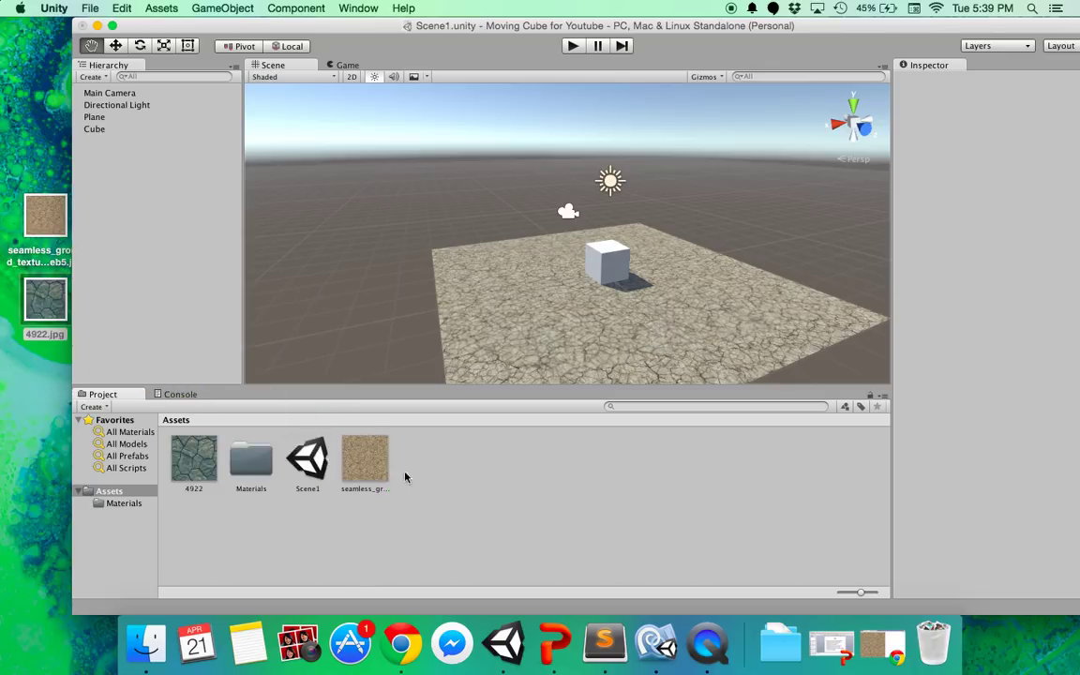
pyautogui.moveTo(194, 459); pyautogui.dragTo(488, 231)
pyautogui.scroll(3, 617, 253)
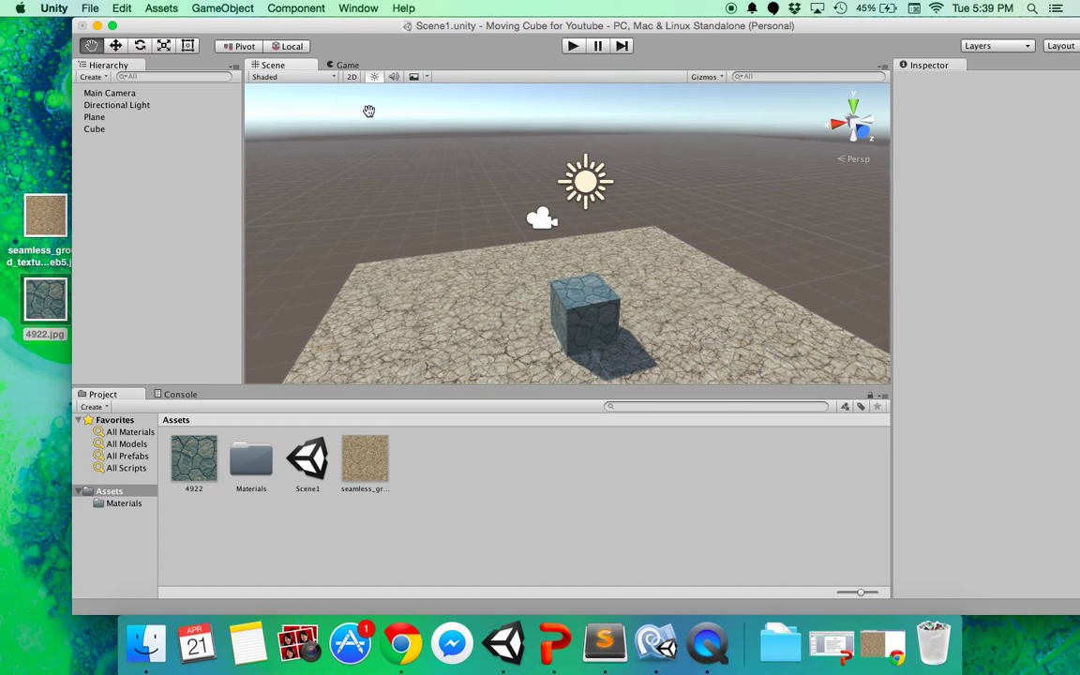
pyautogui.click(347, 66)
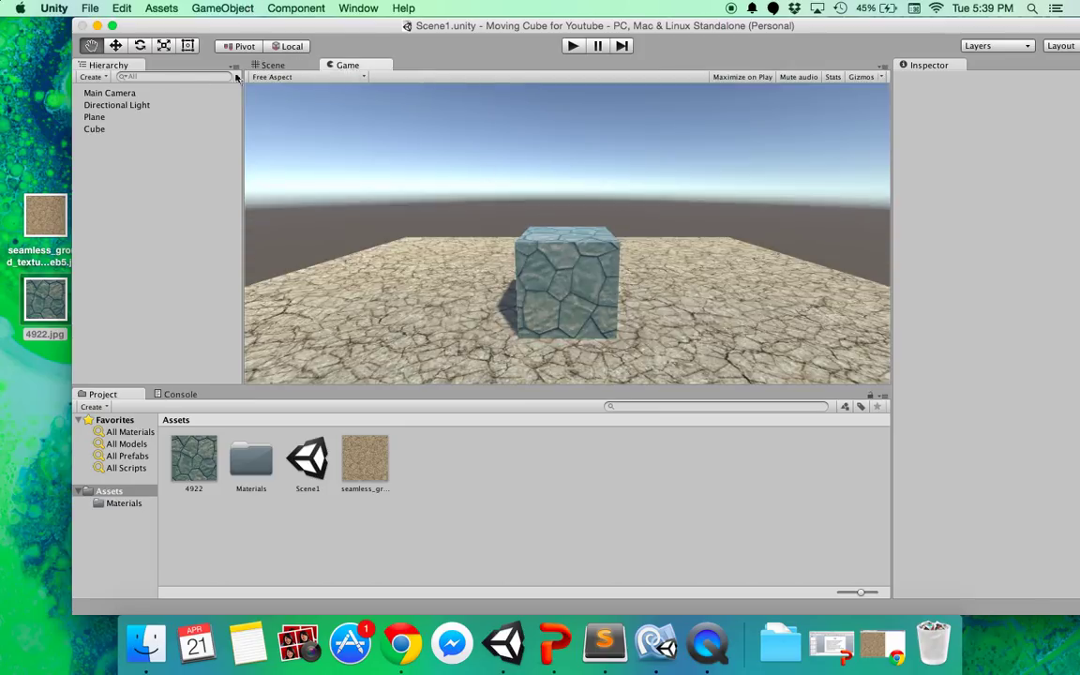
# - Set the Plane's Transform scale to 5, 1, 5 and save the scene
pyautogui.click(157, 117)
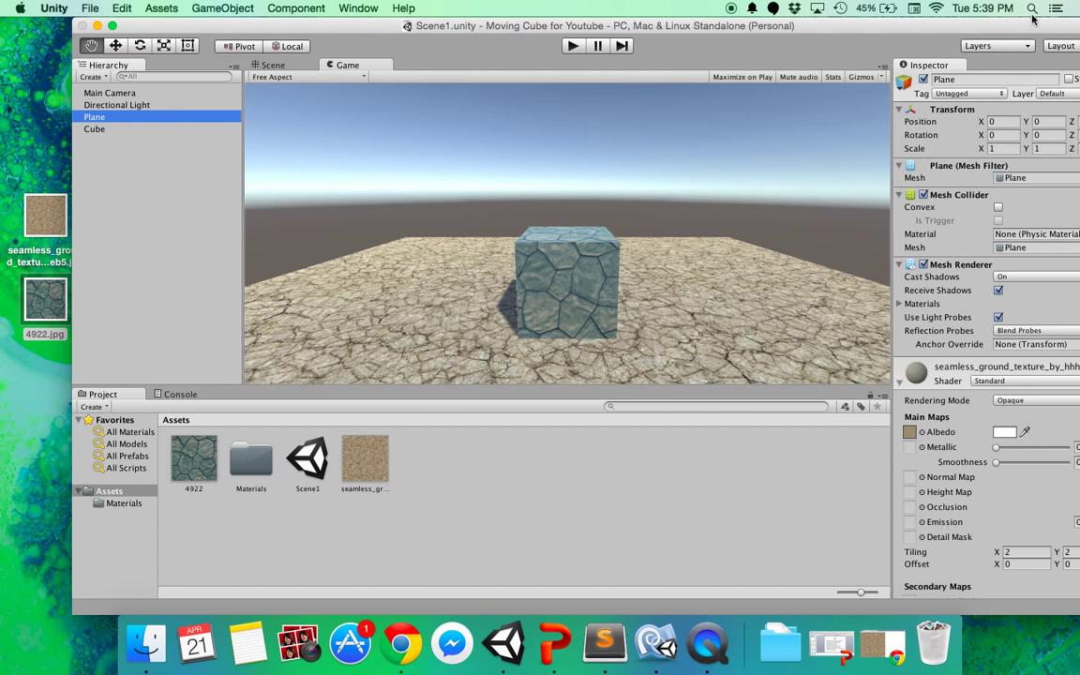
pyautogui.moveTo(682, 26); pyautogui.dragTo(627, 25)
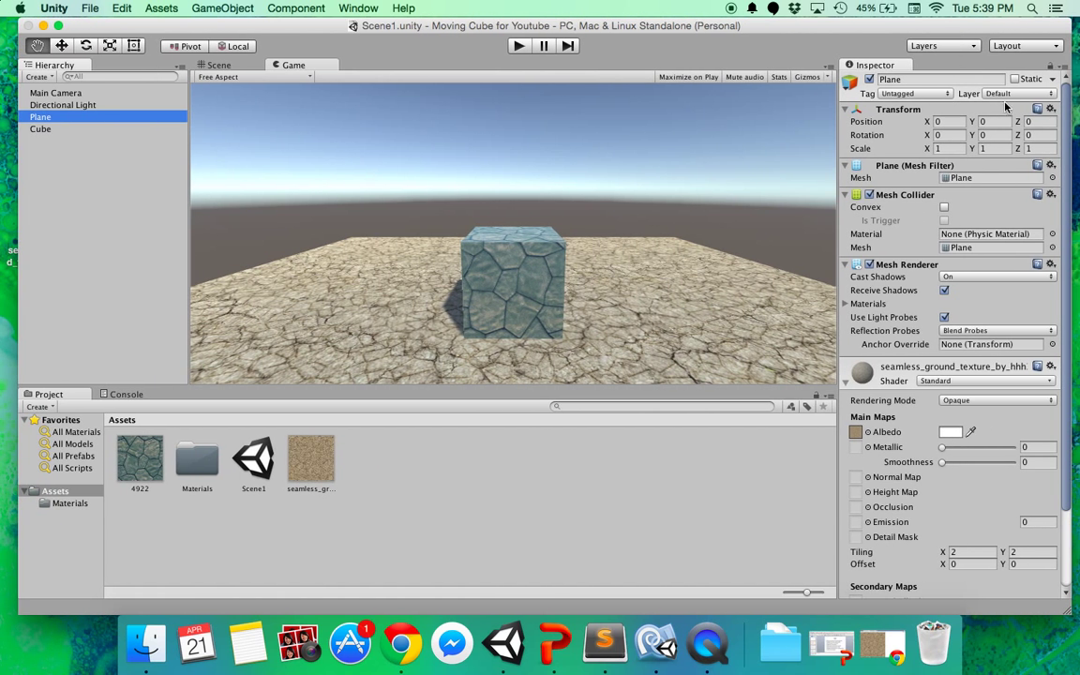
pyautogui.click(949, 148)
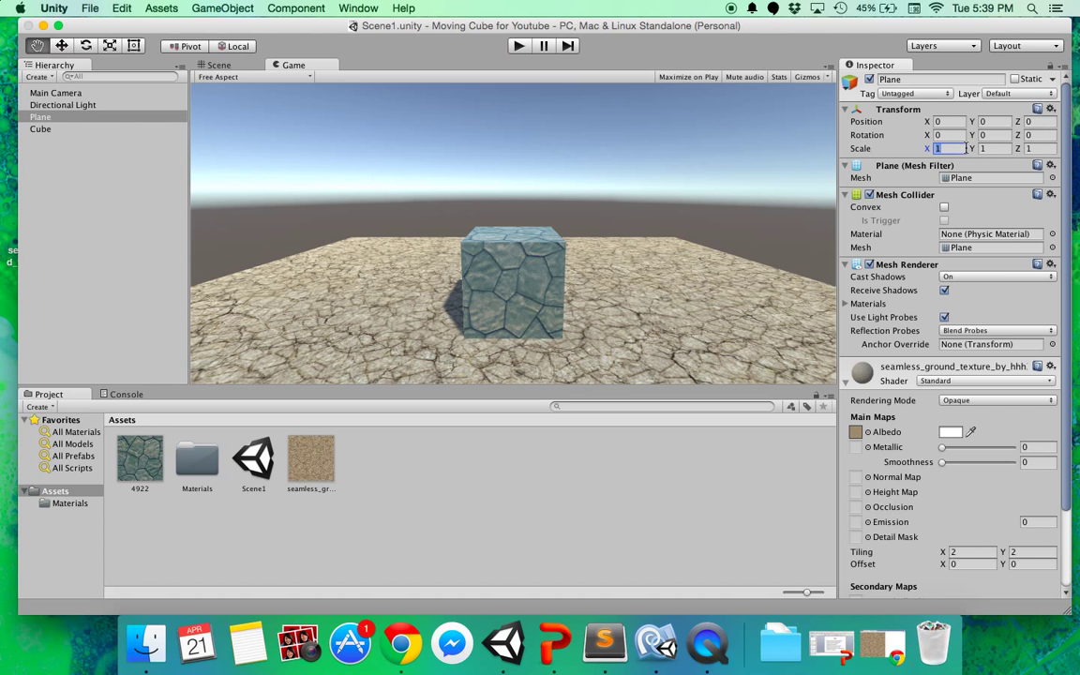
pyautogui.write('2')
pyautogui.click(993, 148)
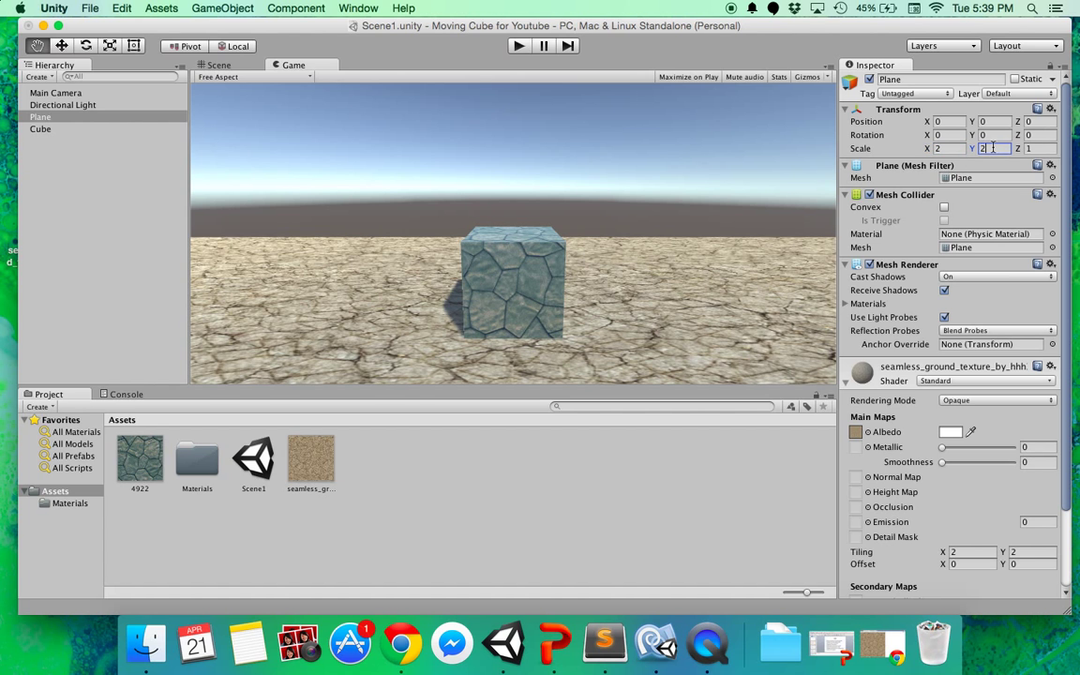
pyautogui.click(1039, 148)
pyautogui.write('2')
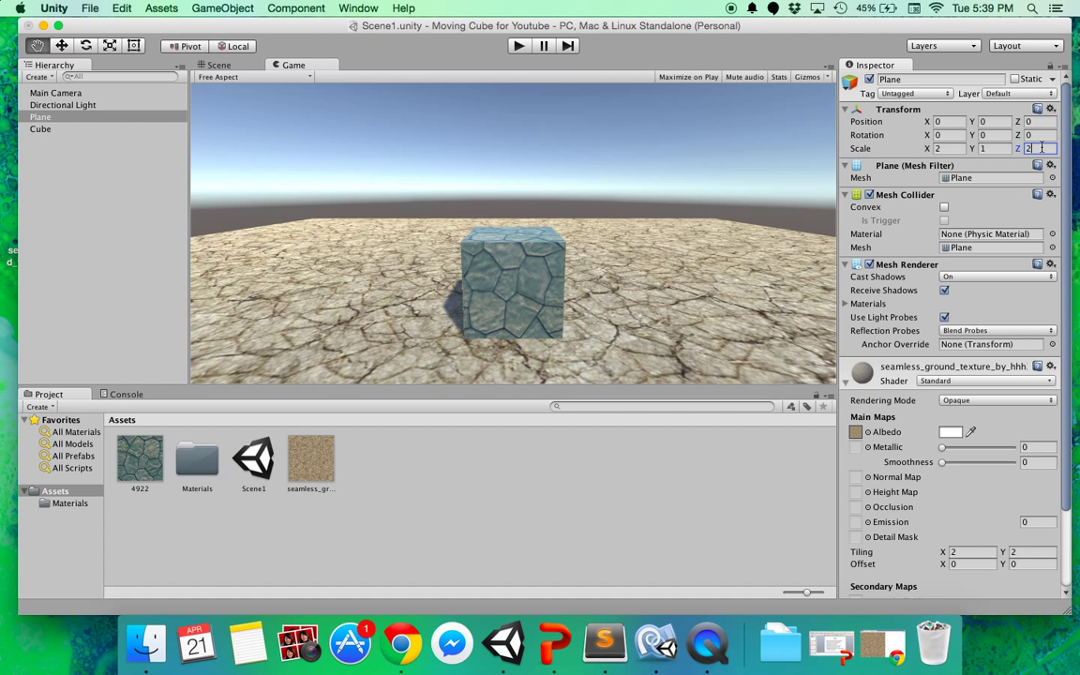
pyautogui.press('super+s')
pyautogui.click(950, 149)
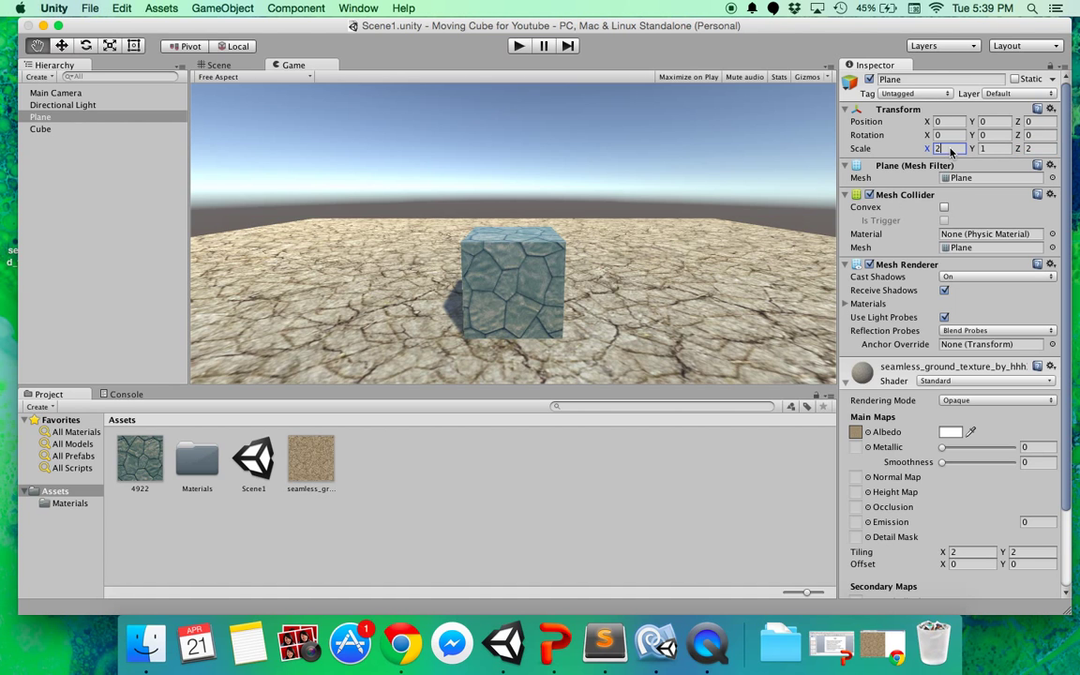
pyautogui.click(1026, 148)
pyautogui.click(213, 64)
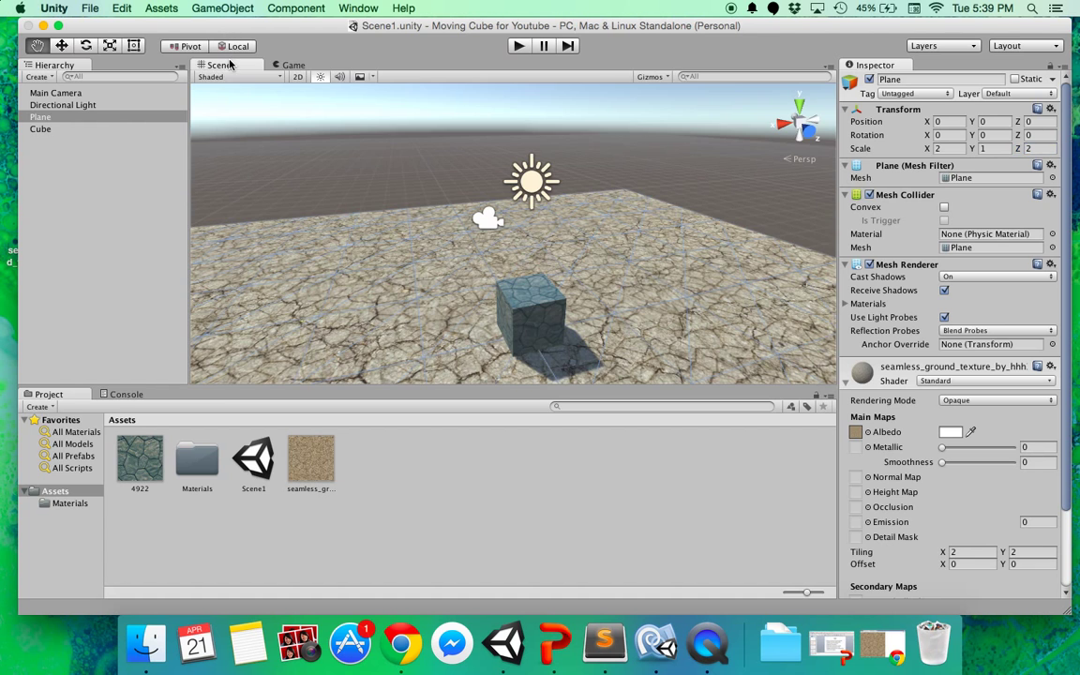
pyautogui.click(278, 65)
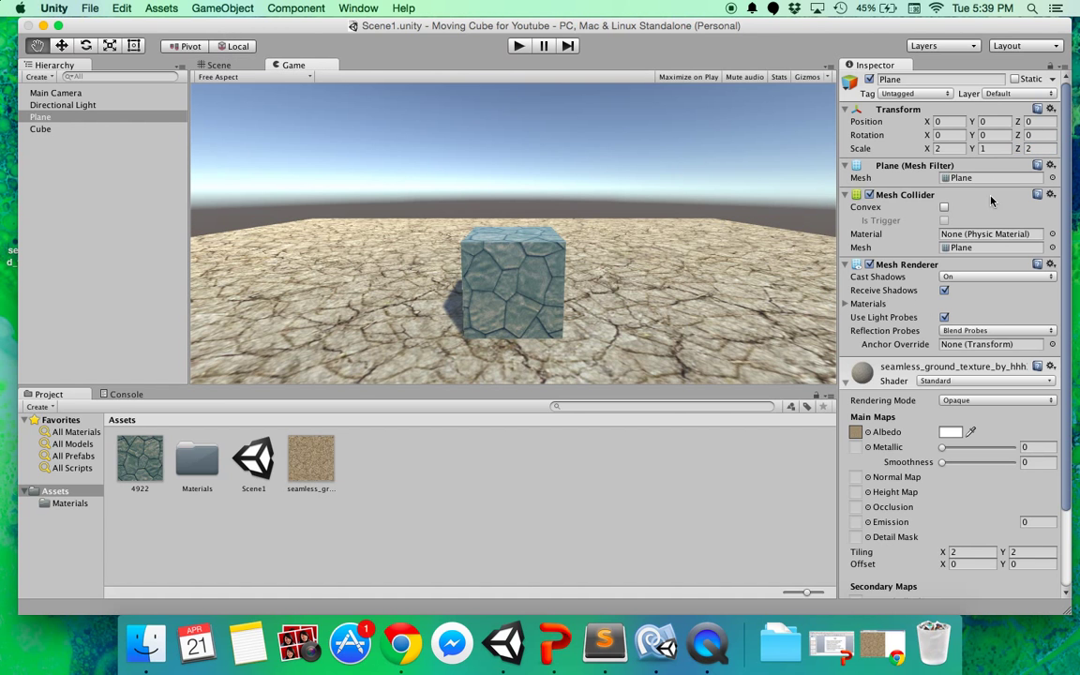
pyautogui.click(948, 148)
pyautogui.write('5')
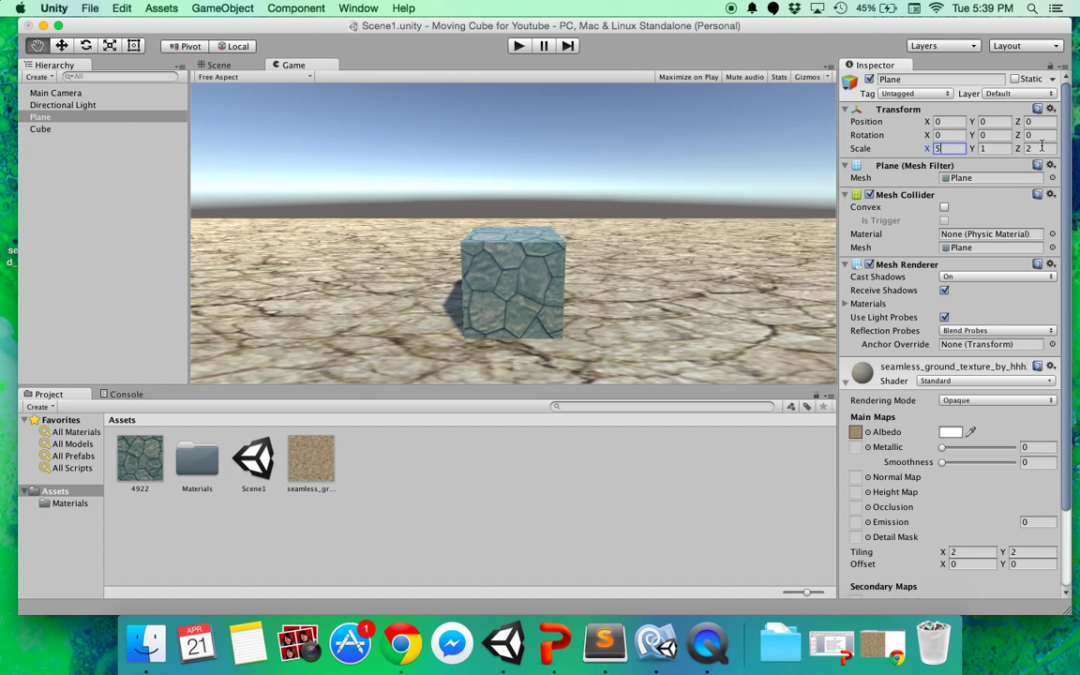
pyautogui.click(1040, 147)
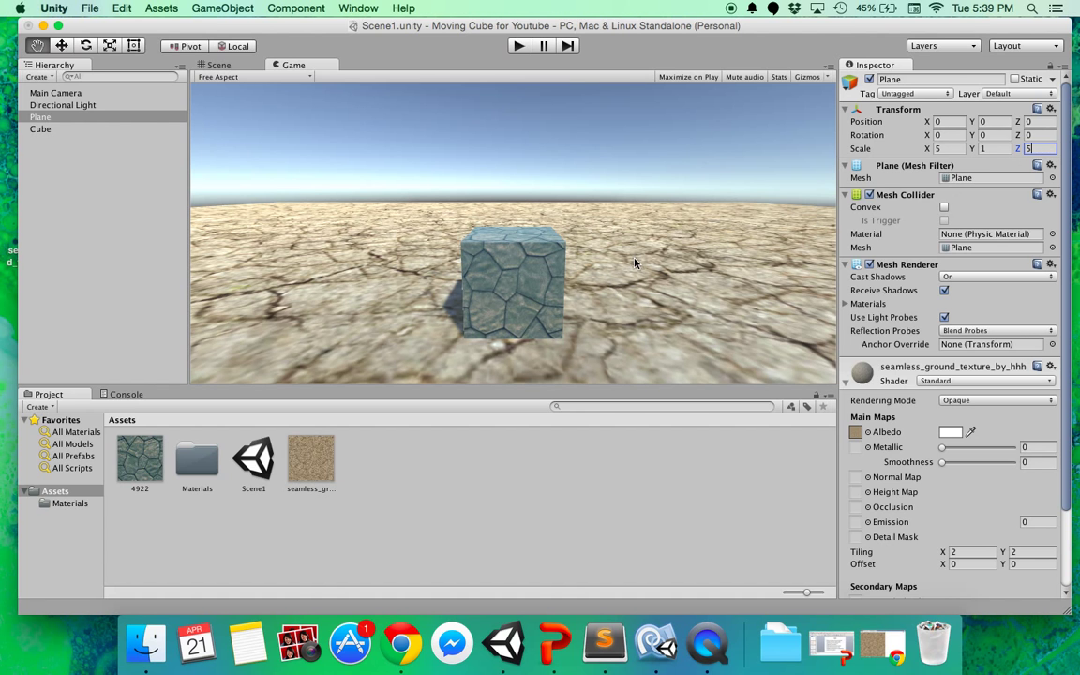
# - Tile the ground texture 10 × 10 and enter Play mode
pyautogui.scroll(-3, 996, 522)
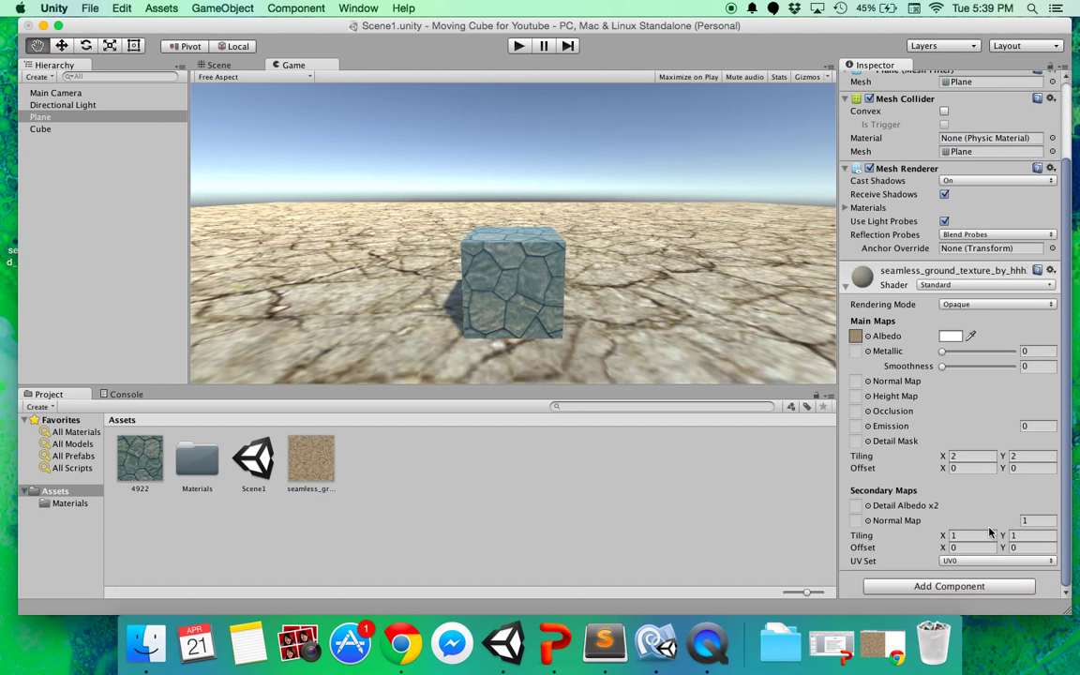
pyautogui.click(981, 455)
pyautogui.write('10')
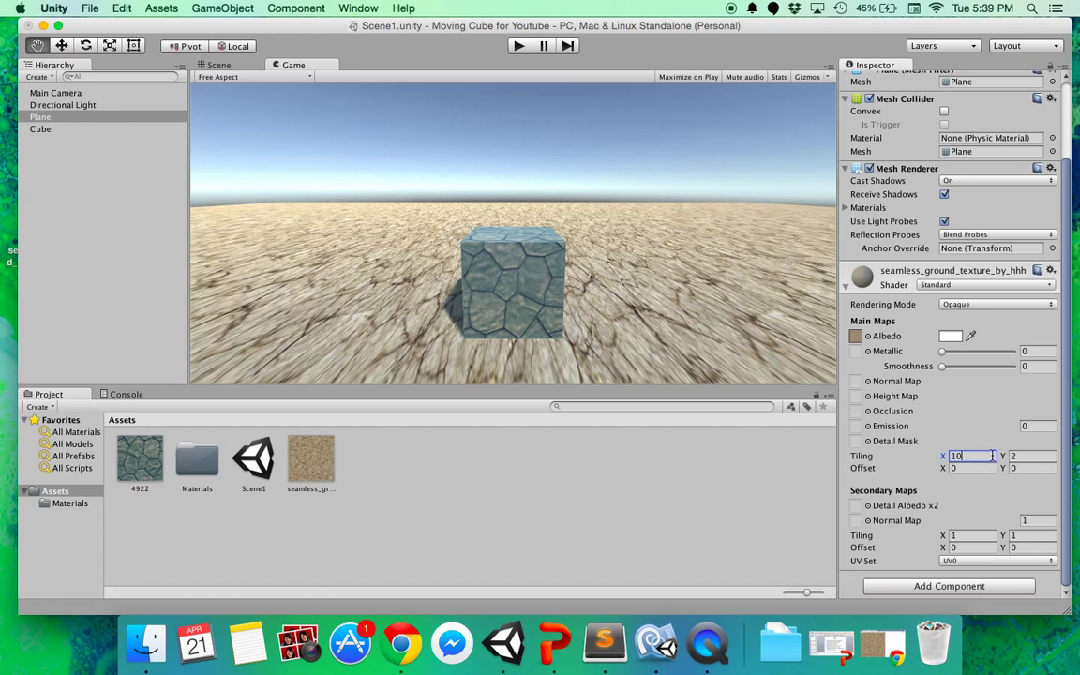
pyautogui.click(1023, 464)
pyautogui.click(1031, 456)
pyautogui.write('10')
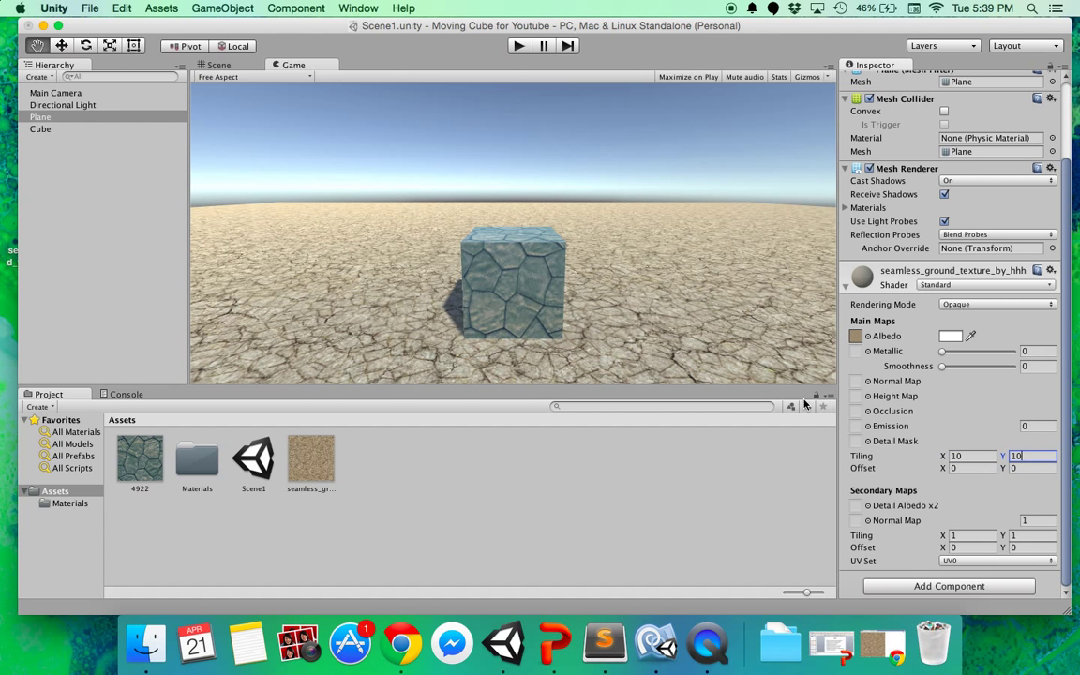
pyautogui.click(518, 45)
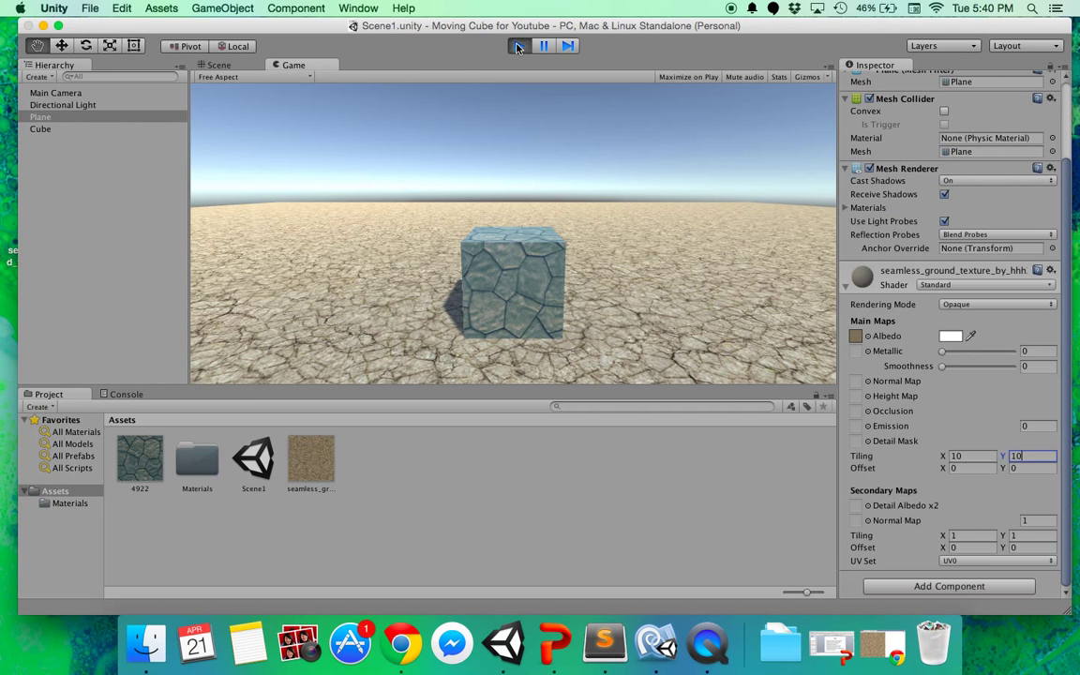